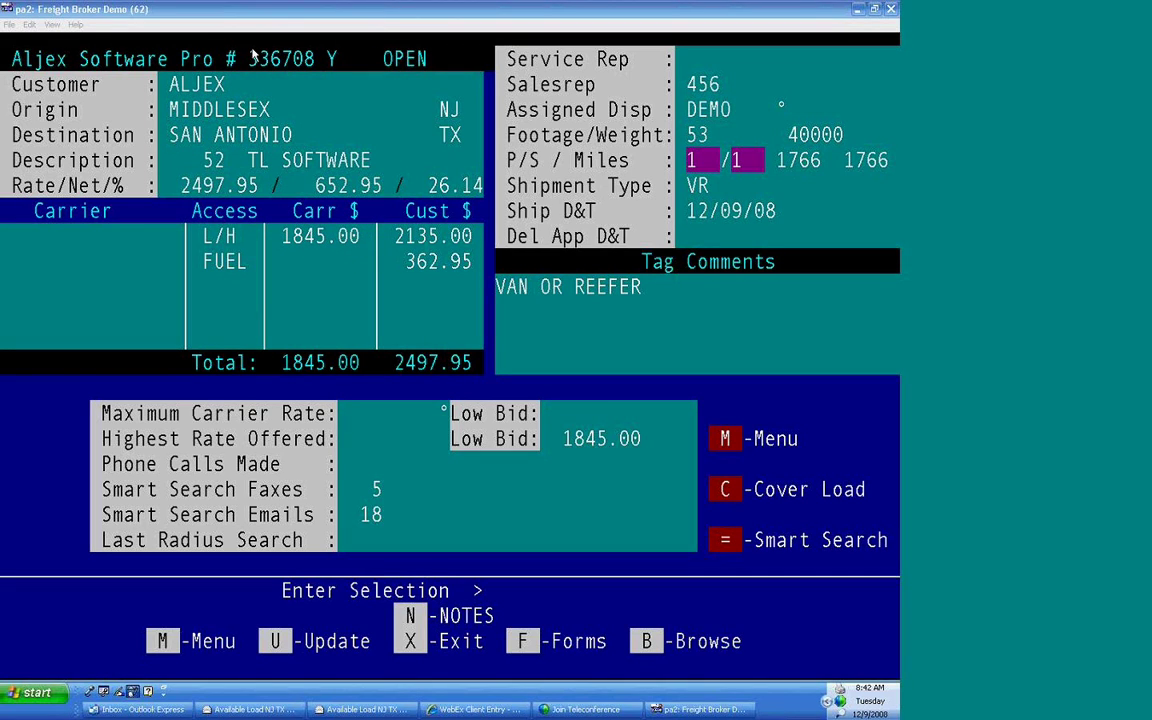
Step: Check the low bid figures on the open load from Middlesex to San Antonio, and run Smart Search for carriers
click(96, 418)
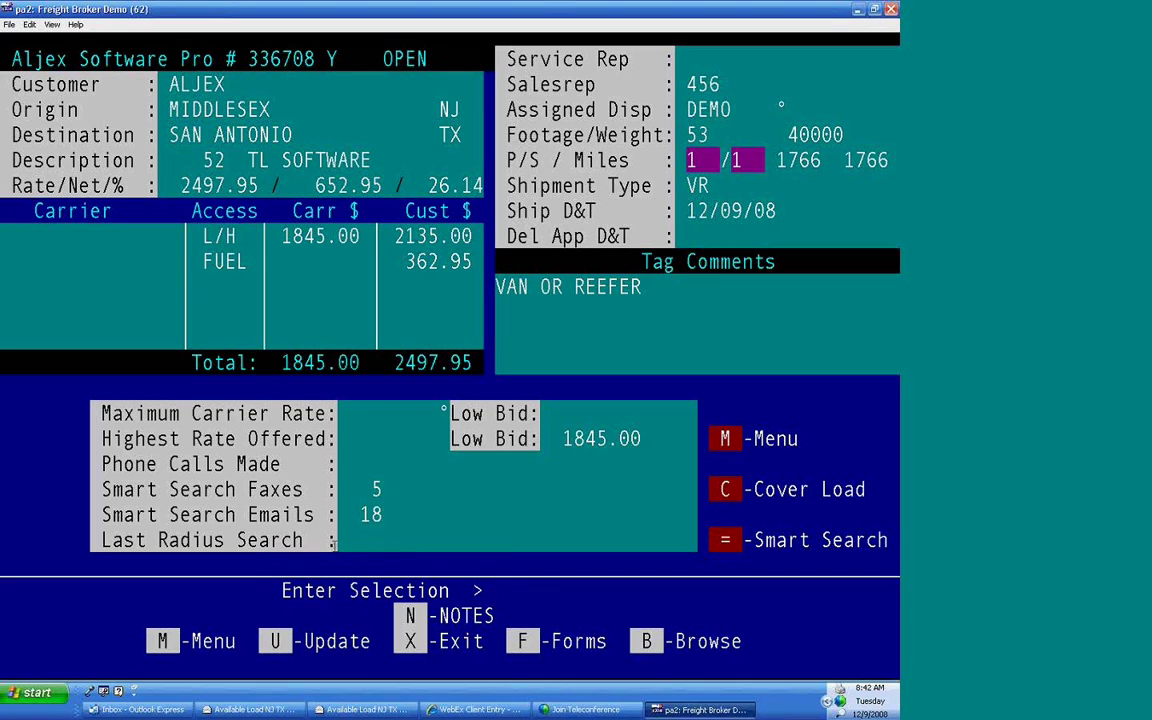
drag(448, 416, 701, 440)
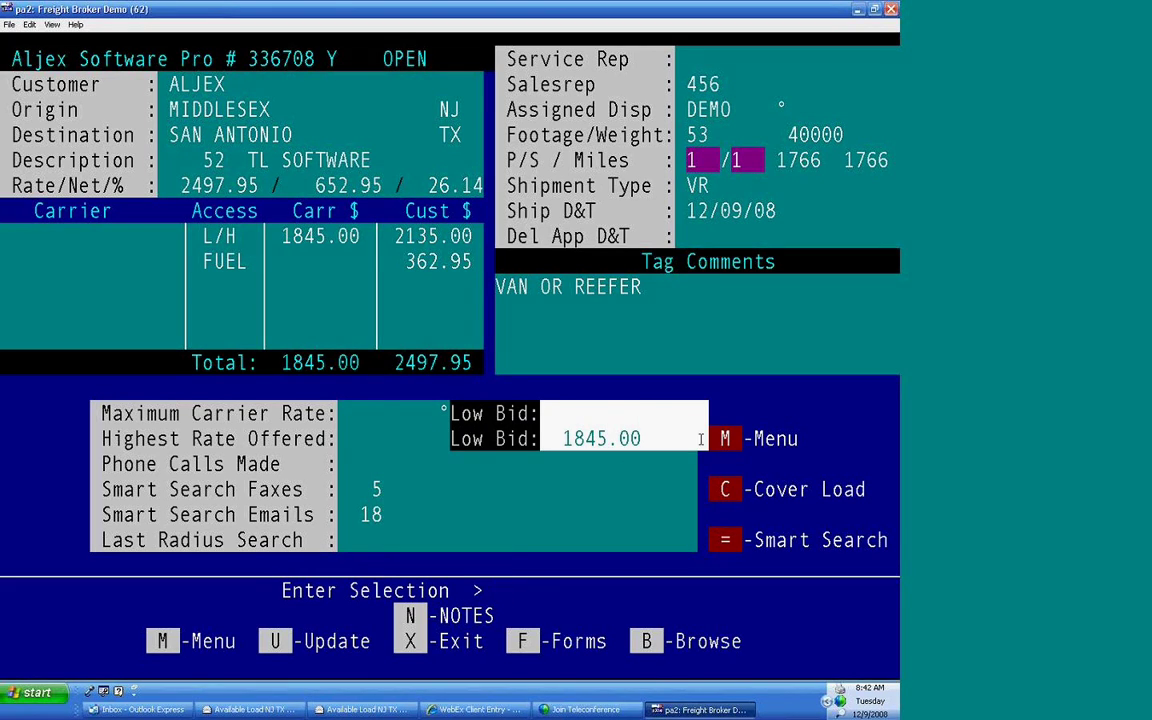
click(60, 419)
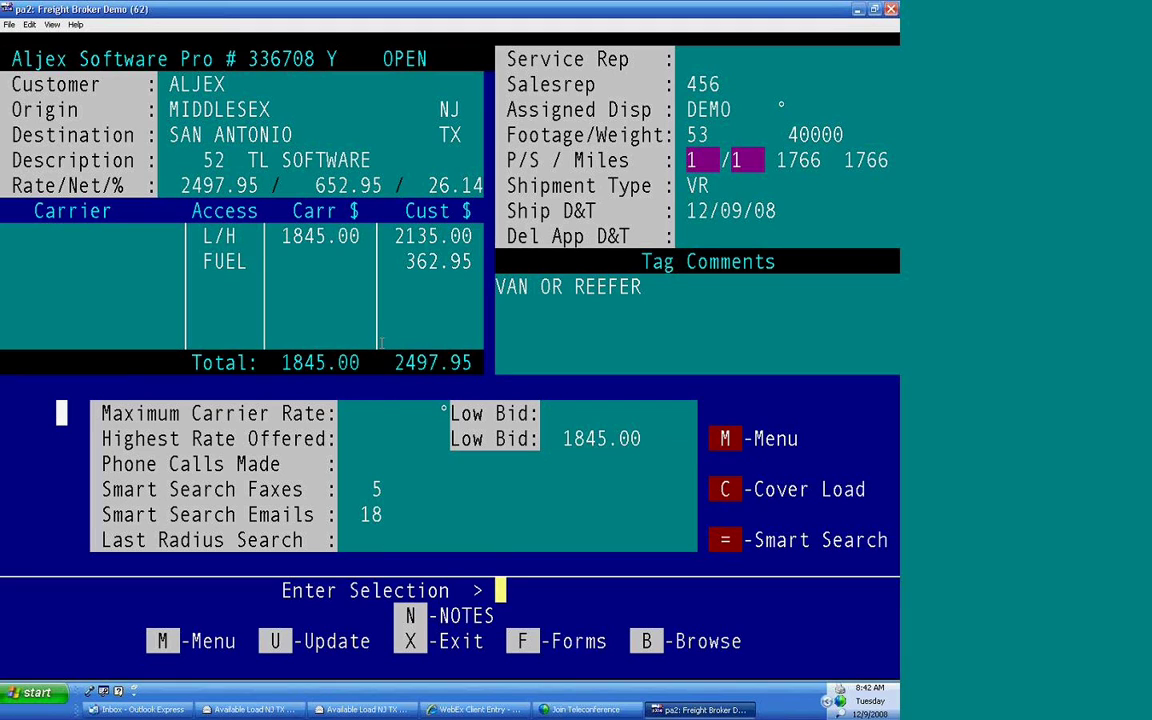
click(381, 343)
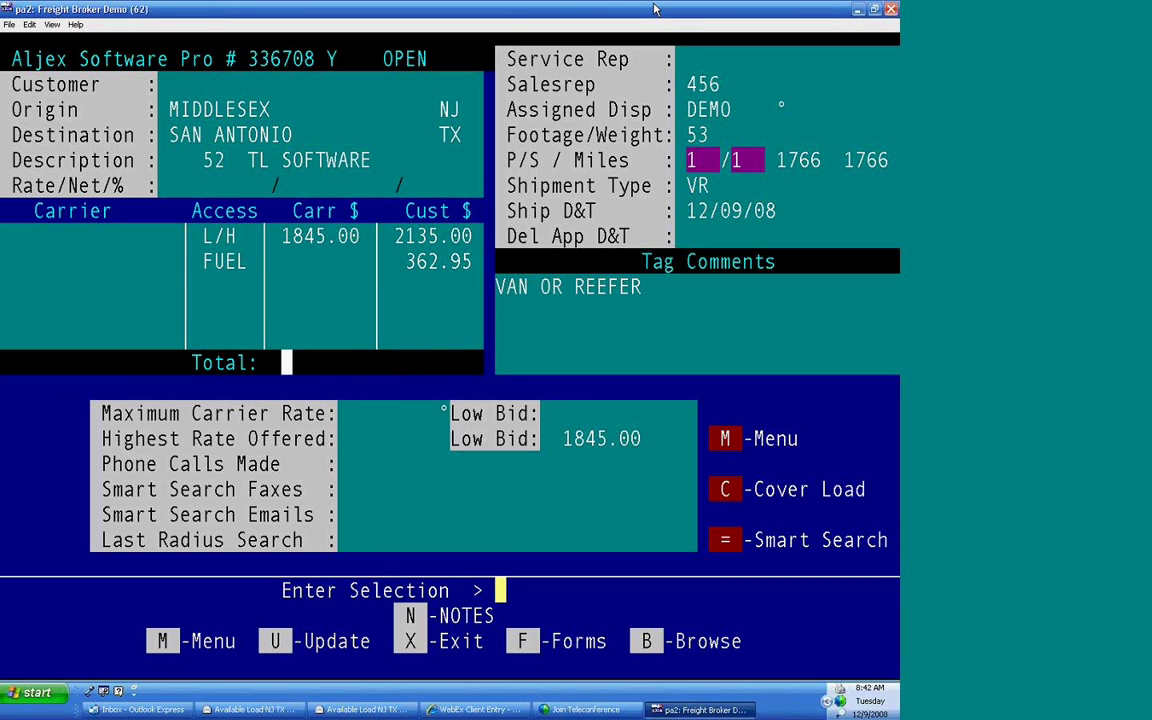
key(=)
key(Return)
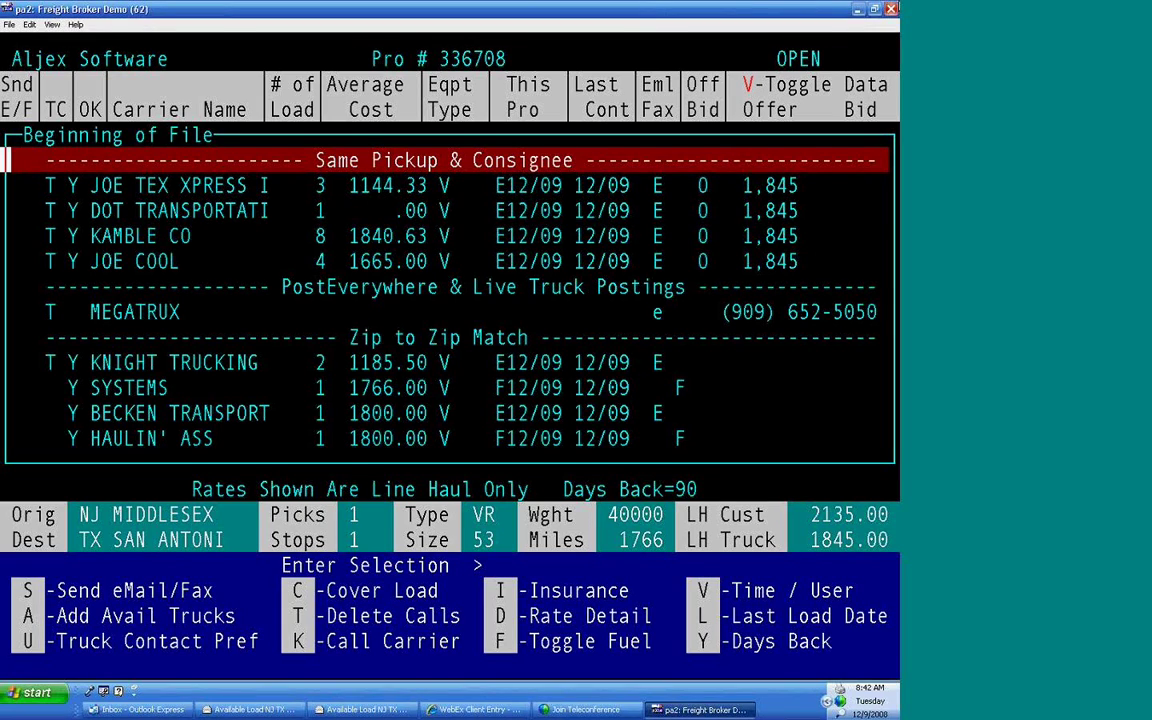
Step: Examine the carrier list's This Pro, Last Contact, Email/Fax, Offer/Bid and number-of-loads columns
drag(492, 85, 549, 310)
right_click(549, 310)
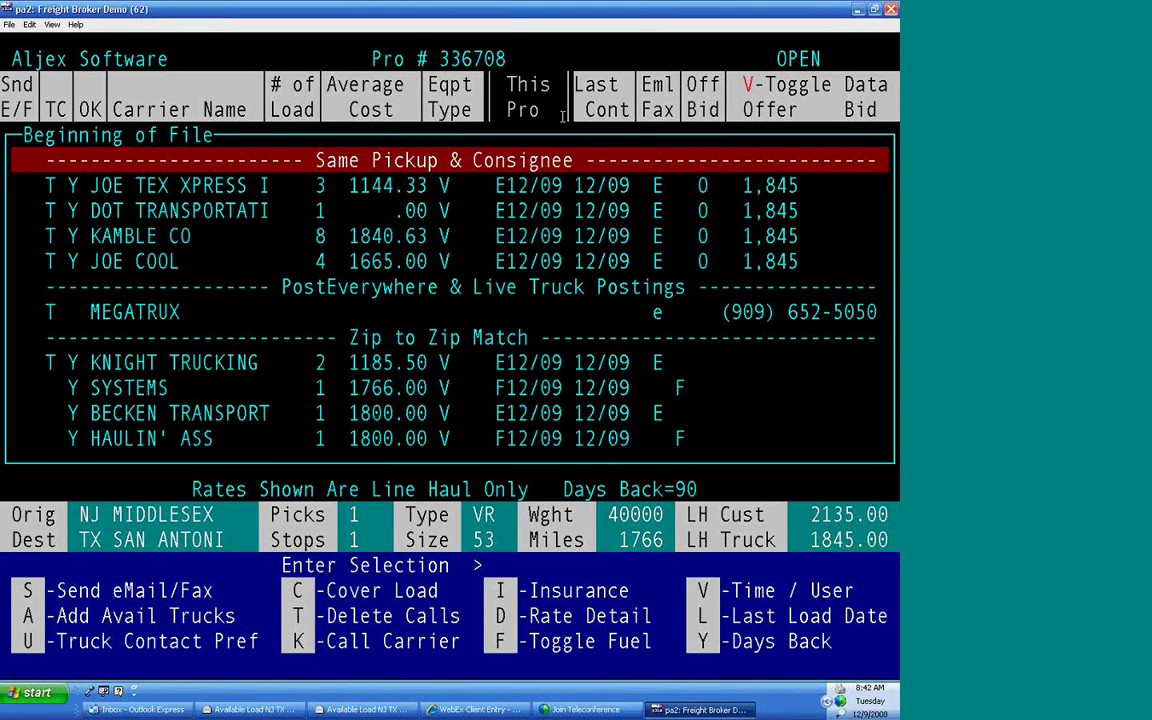
drag(628, 130, 580, 268)
right_click(580, 268)
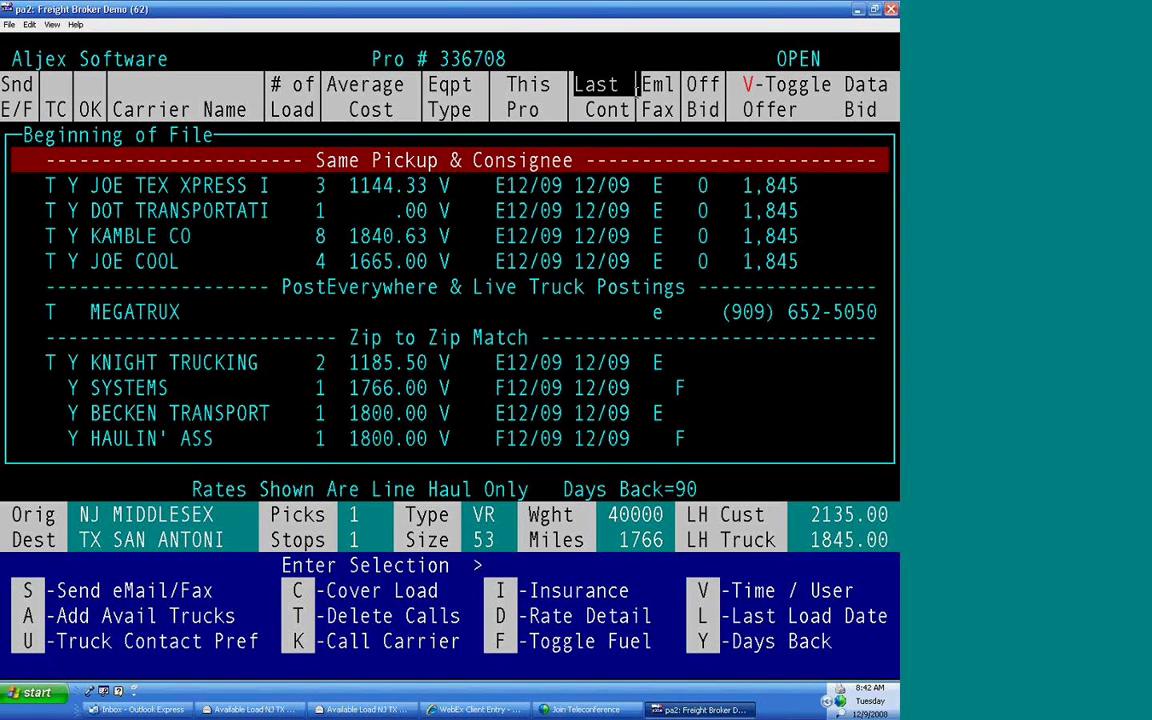
drag(677, 130, 852, 86)
drag(732, 137, 878, 108)
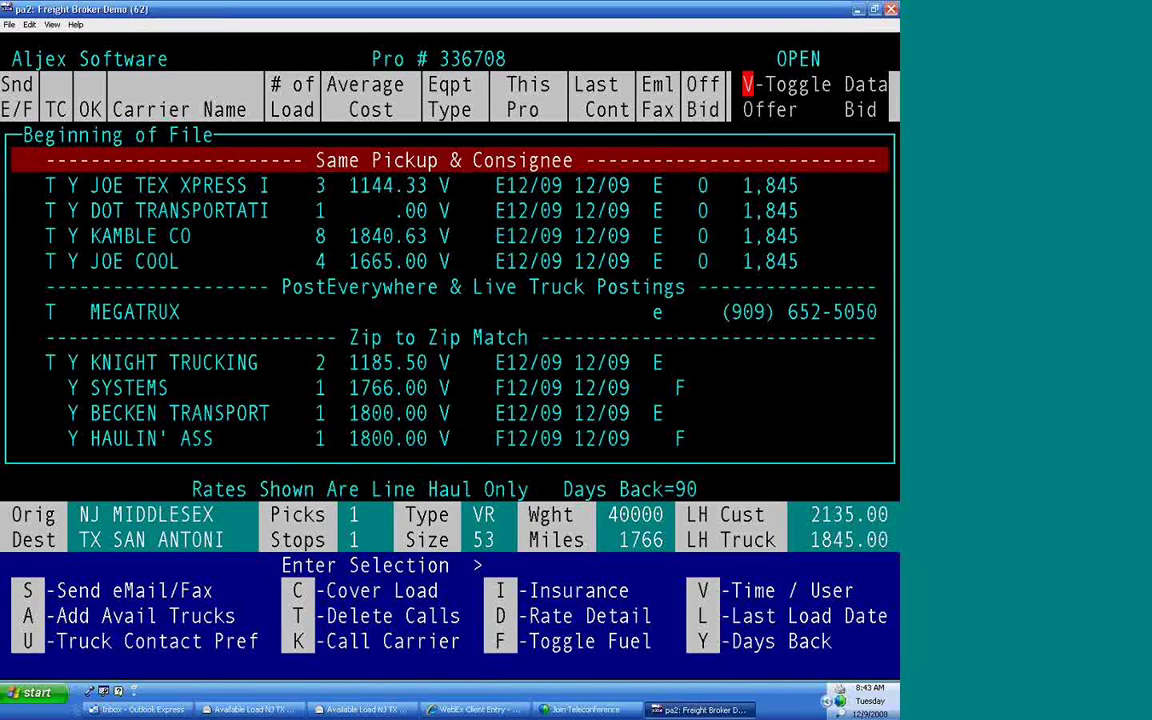
click(310, 236)
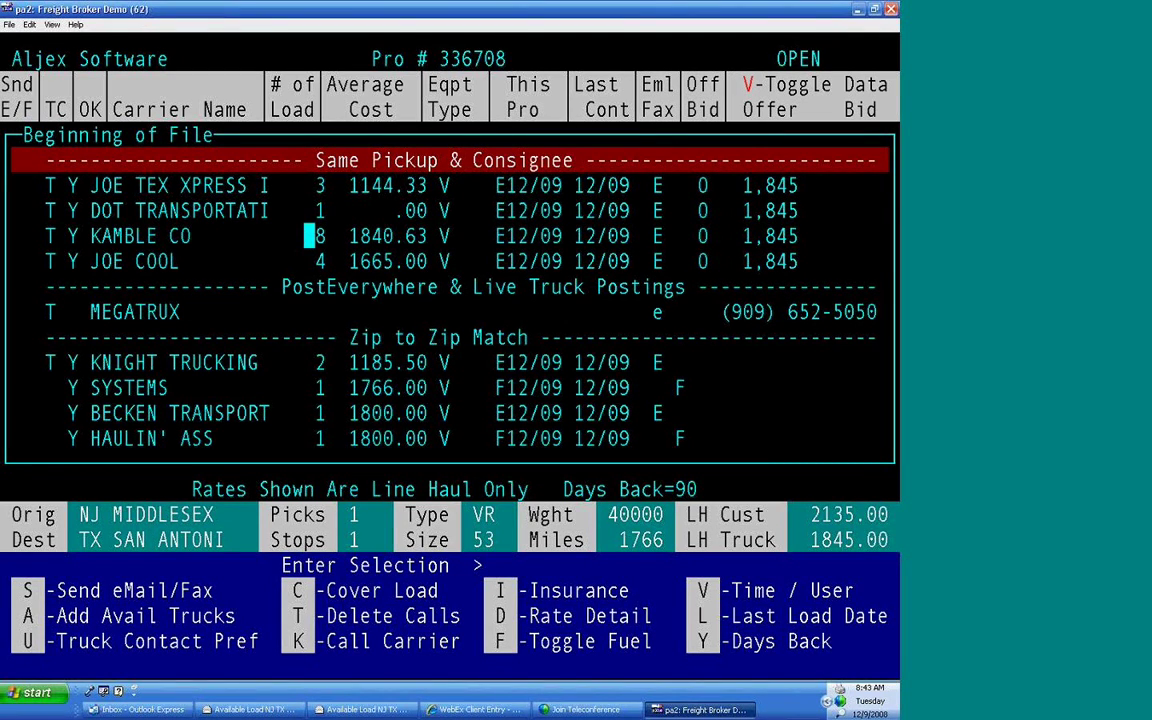
Step: Mark carriers including DOT TRANSPORTATI, KAMBLE CO, MEGATRUX and BECKEN TRANSPORT, and send them the load with a rate offer
key(Down)
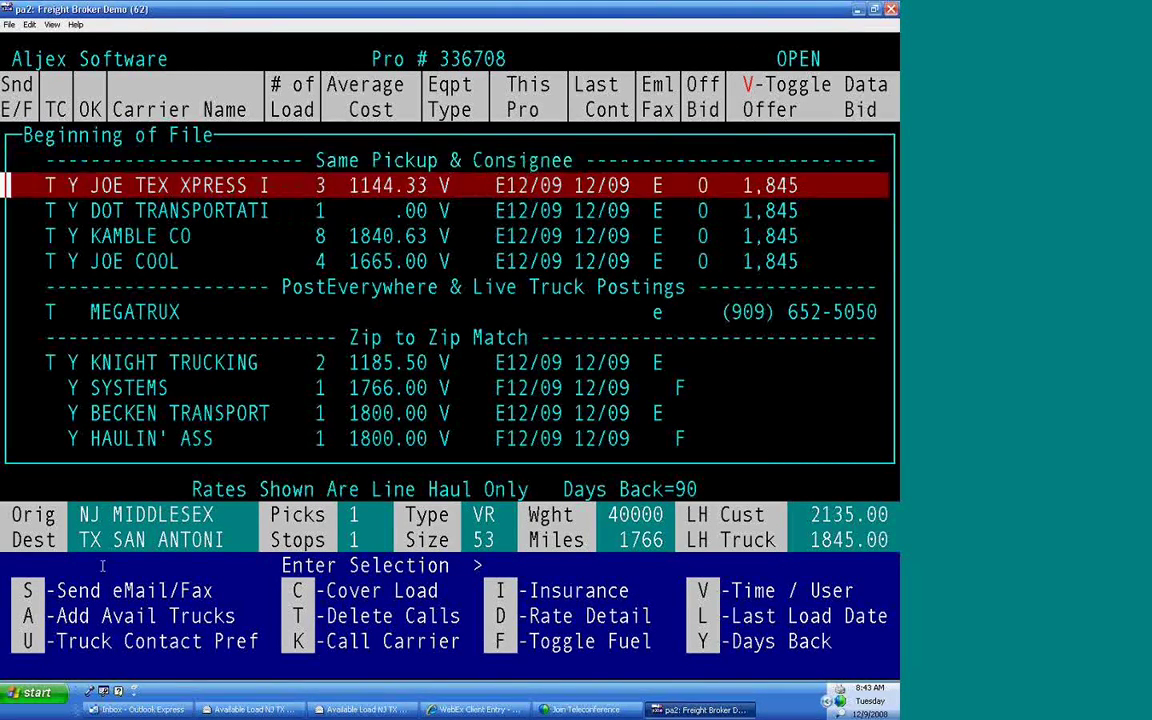
key(space)
key(space)
key(space)
key(Down)
key(Down)
key(space)
key(Down)
key(Down)
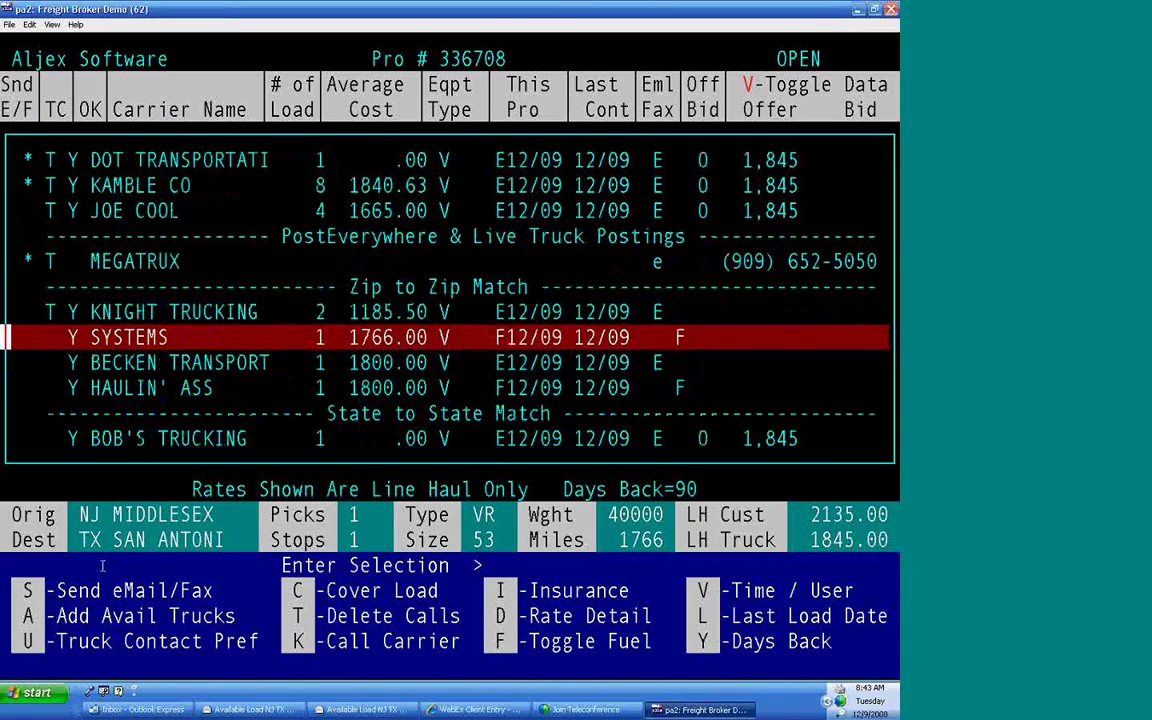
key(space)
key(space)
key(space)
key(Down)
key(s)
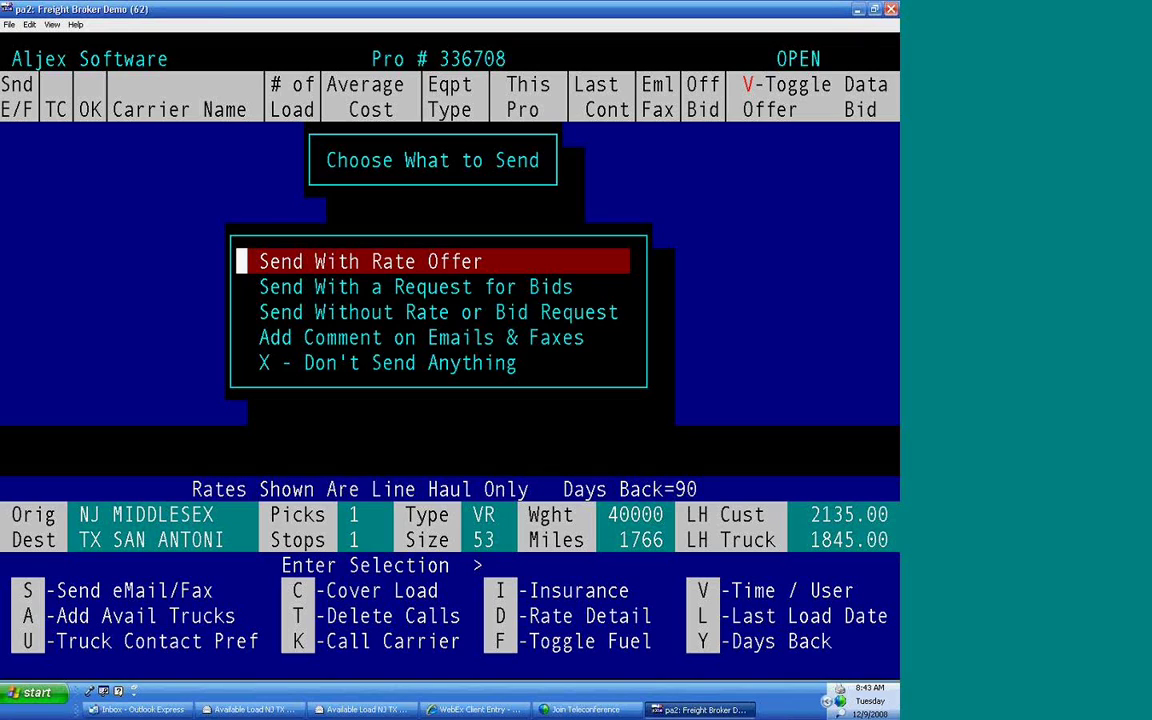
key(Return)
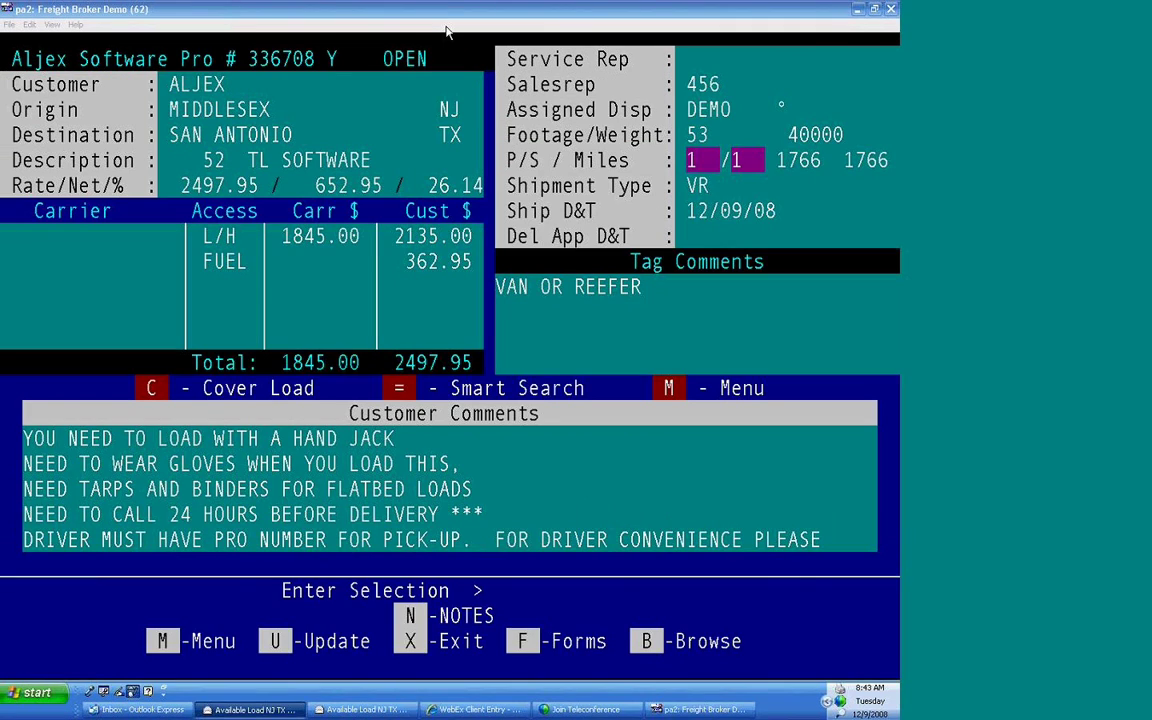
Step: Examine the offered pay in the available-load email addressed to KEMPER TRANSPORTATIO and put the message away
drag(446, 27, 446, 31)
drag(416, 362, 271, 367)
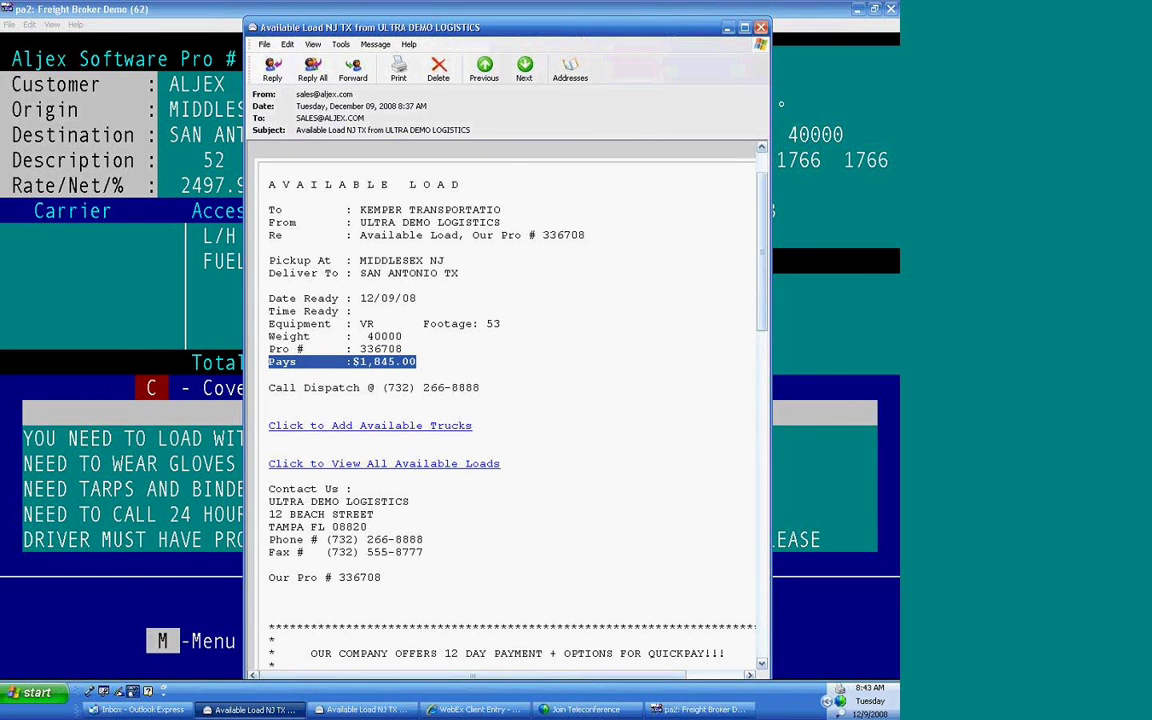
click(761, 28)
Step: Open the carrier bid form from the available-load email addressed to JOE TEX XPRESS INC
drag(0, 10, 441, 32)
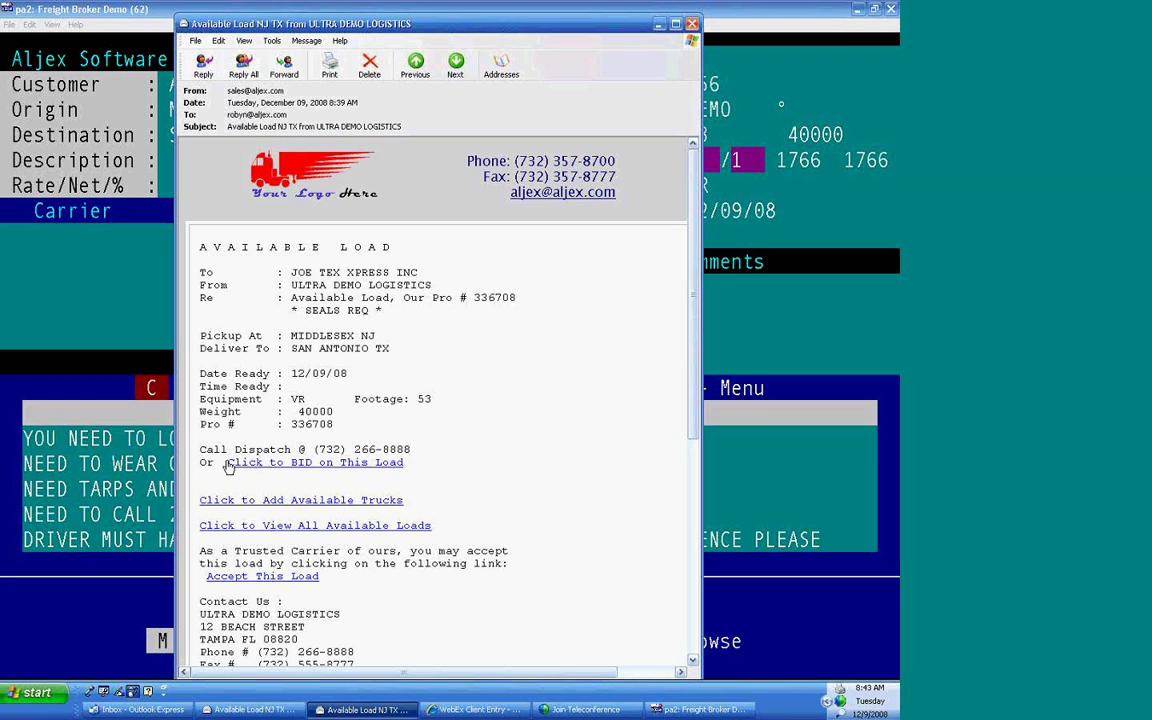
drag(414, 464, 215, 463)
click(483, 468)
click(277, 465)
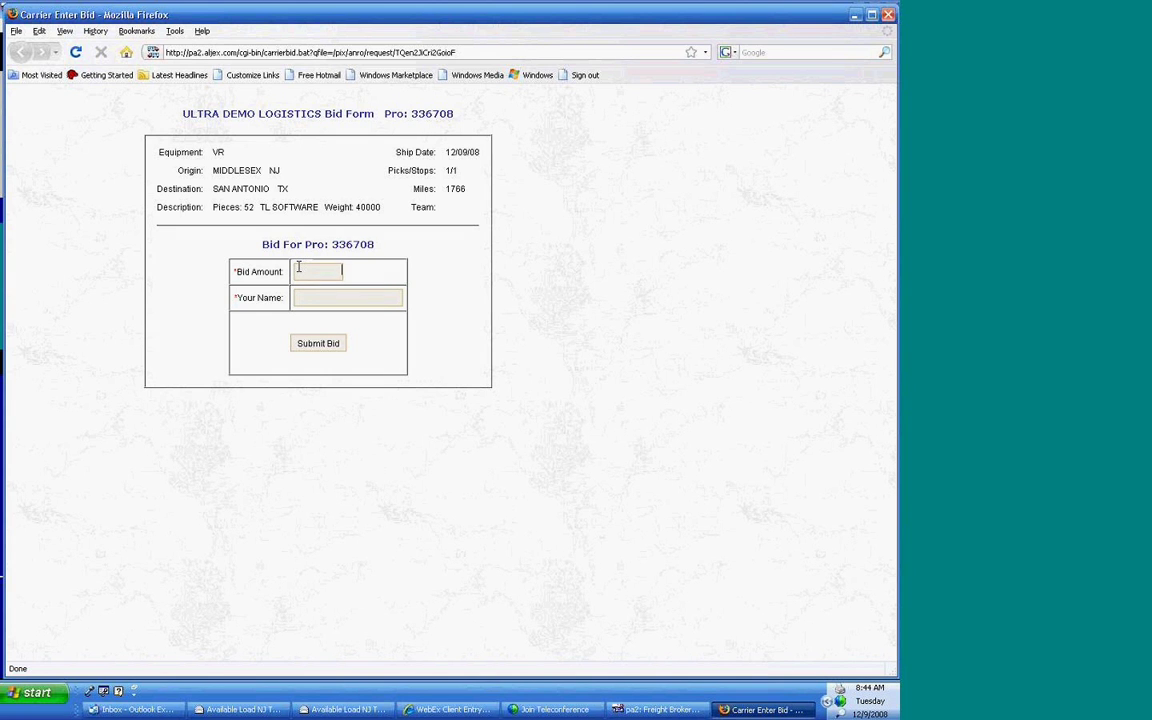
Step: Submit a bid of 1755 with the bidder's name in the web form, and put the browser window away
click(298, 267)
text(1755)
text(Ian)
click(320, 347)
click(451, 190)
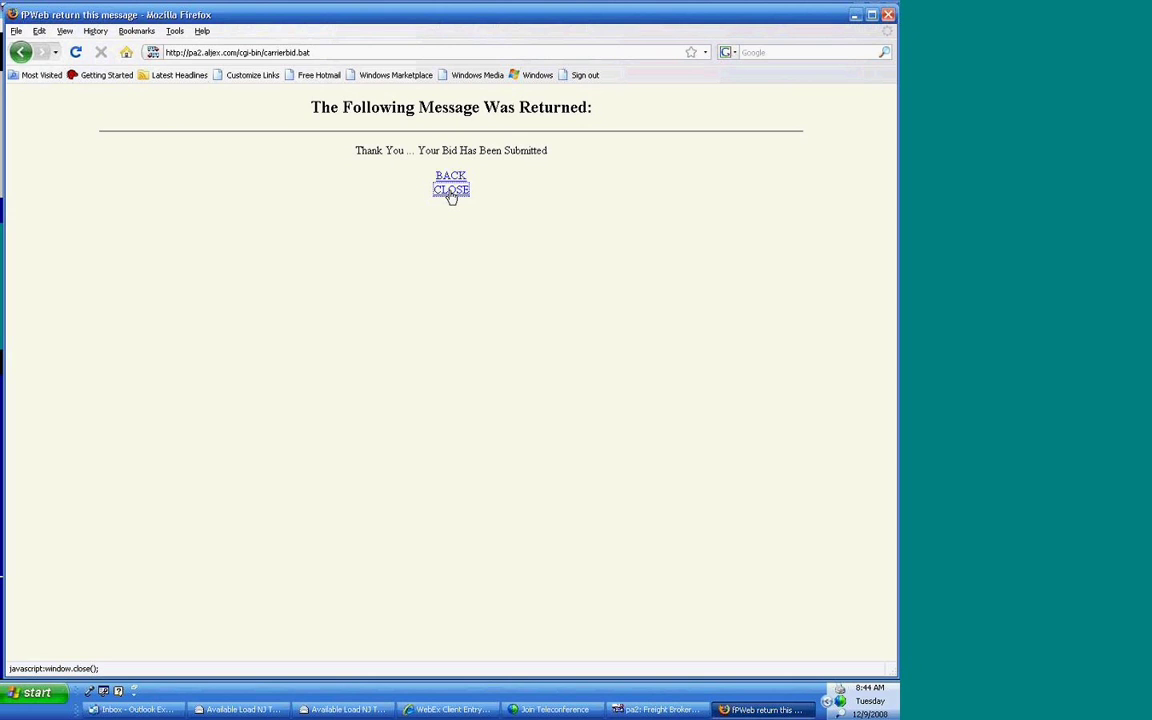
click(855, 15)
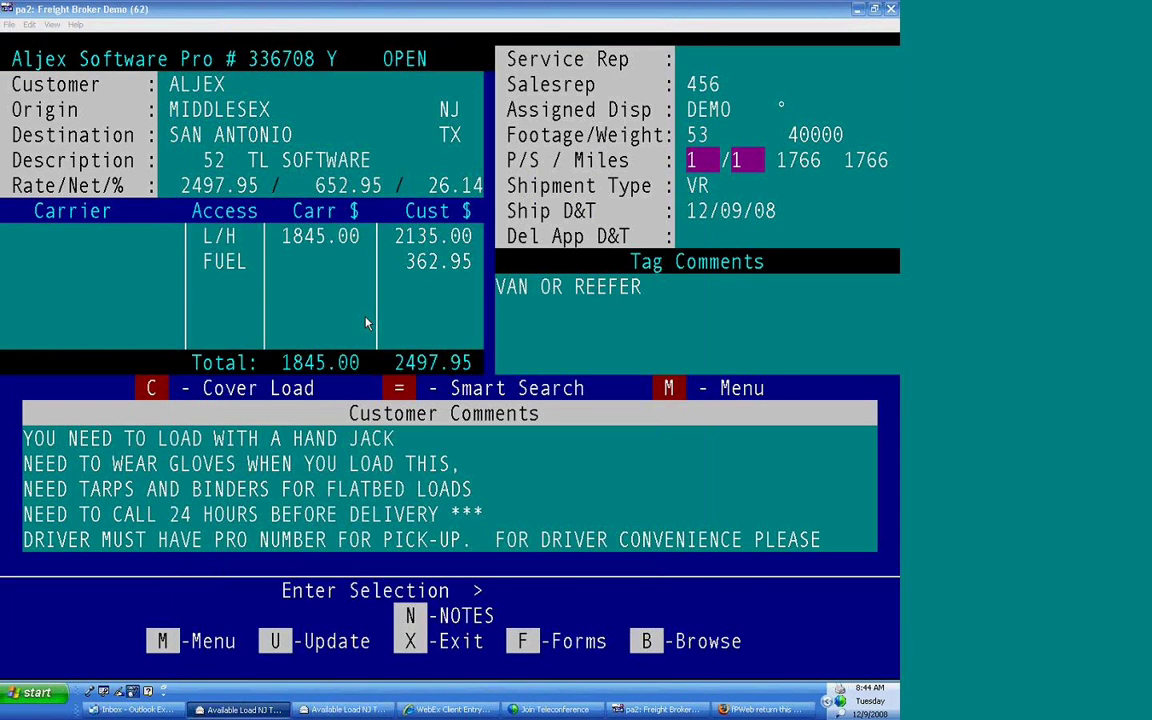
Step: Return to the load in the freight broker program and rerun Smart Search to check JOE TEX XPRESS's bid
key(c)
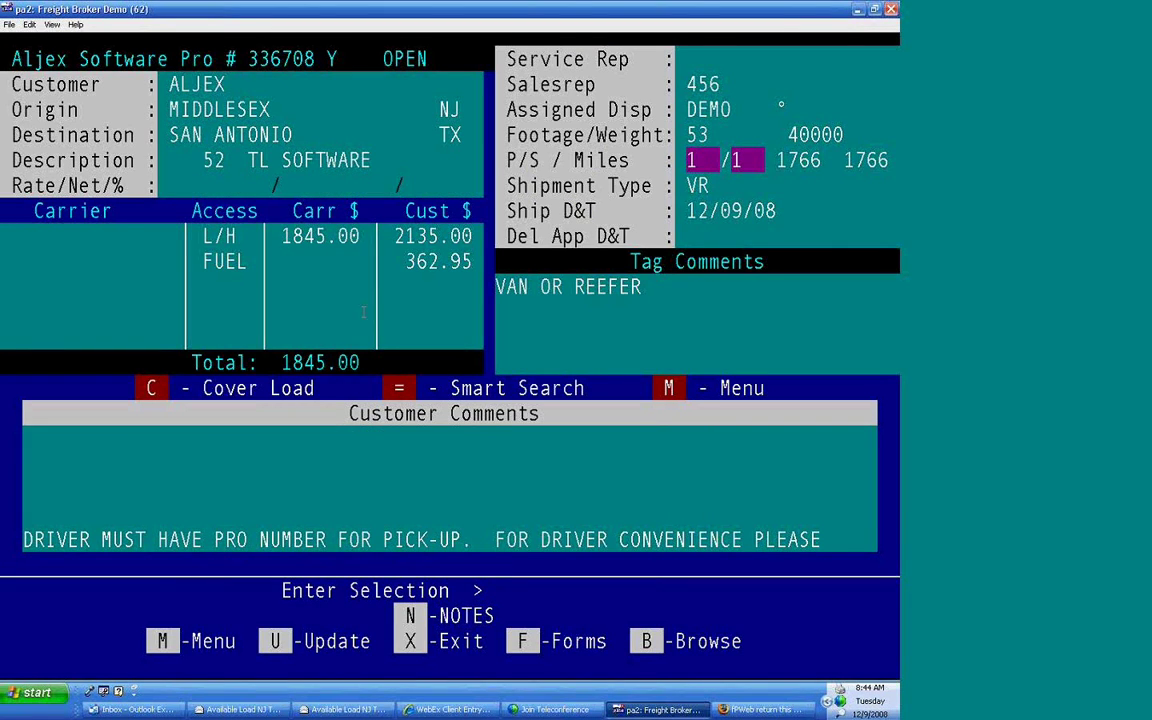
key(equal)
key(Return)
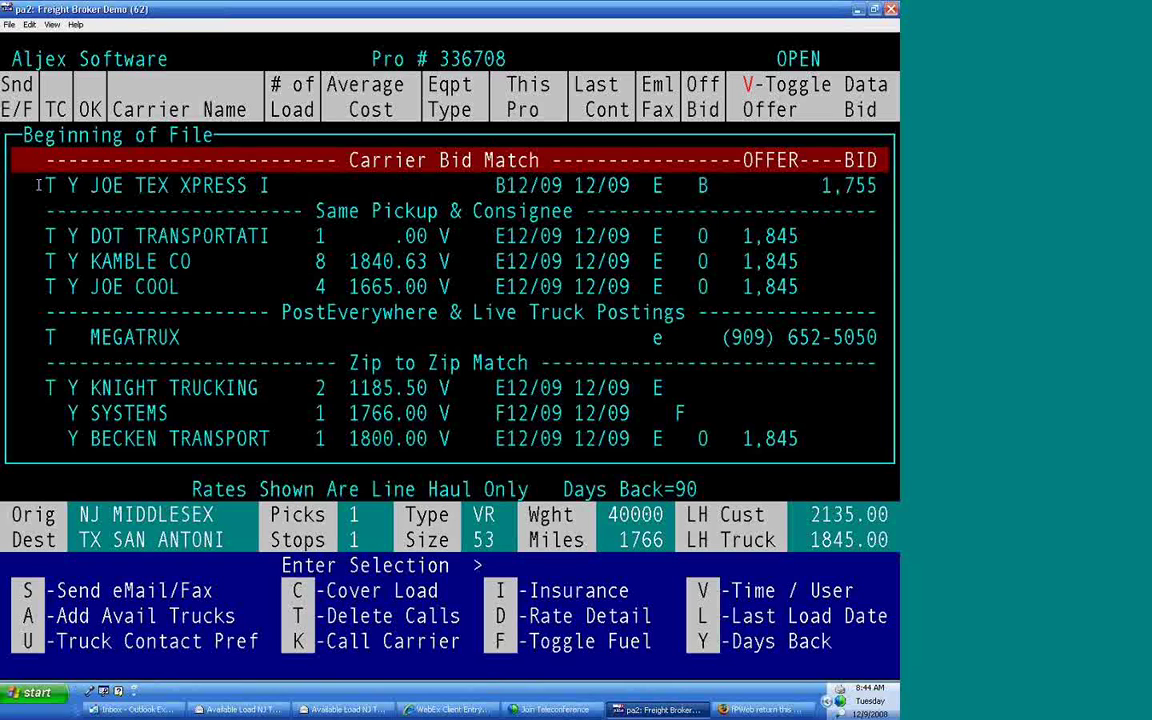
drag(35, 185, 853, 197)
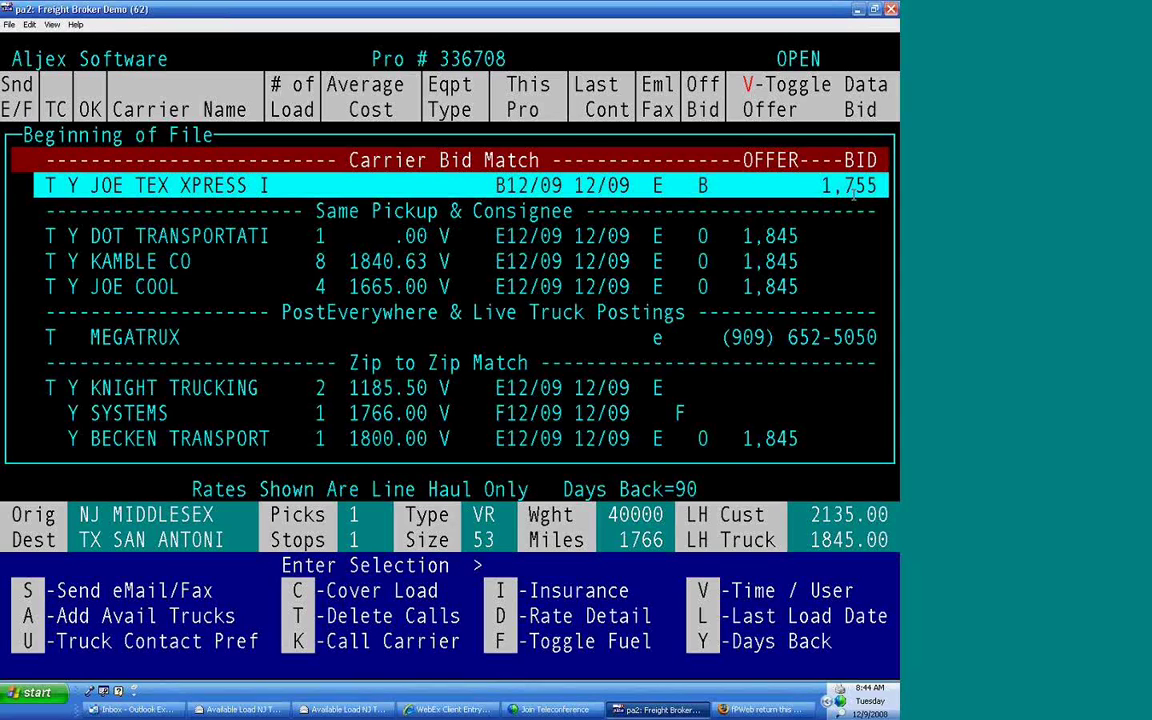
click(284, 186)
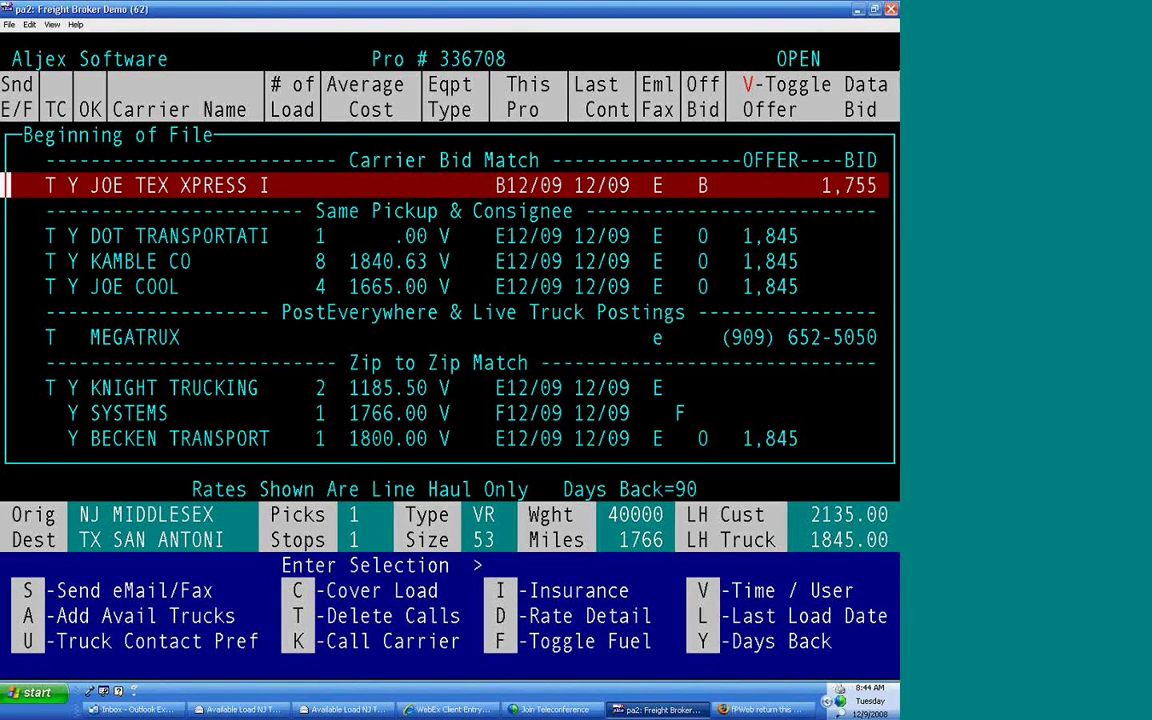
Step: Record a call to DOT TRANSPORTATI with their bid of 1799 and the contact's name
key(Down)
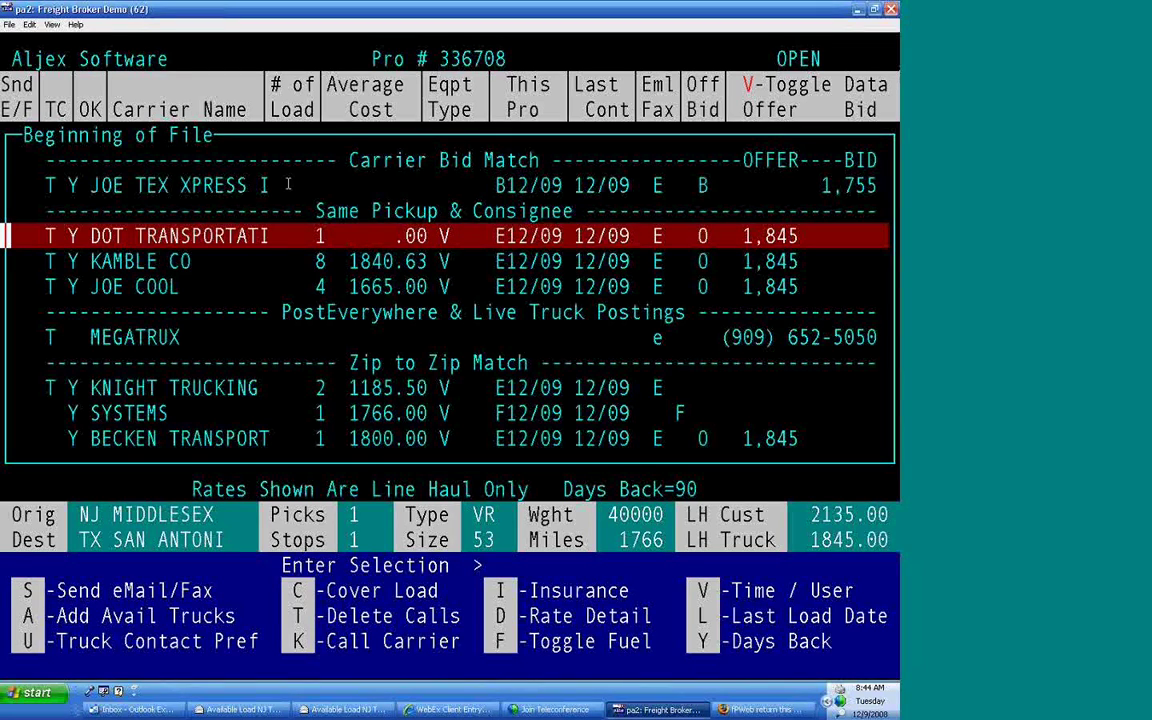
drag(263, 648, 464, 654)
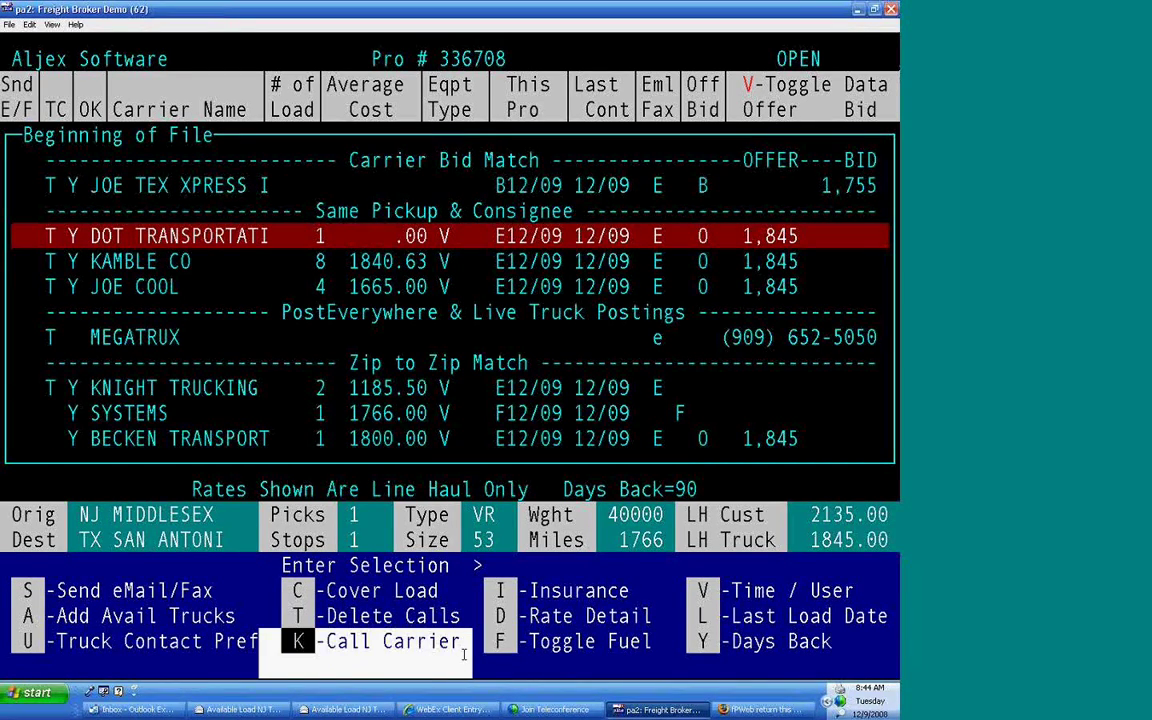
right_click(464, 654)
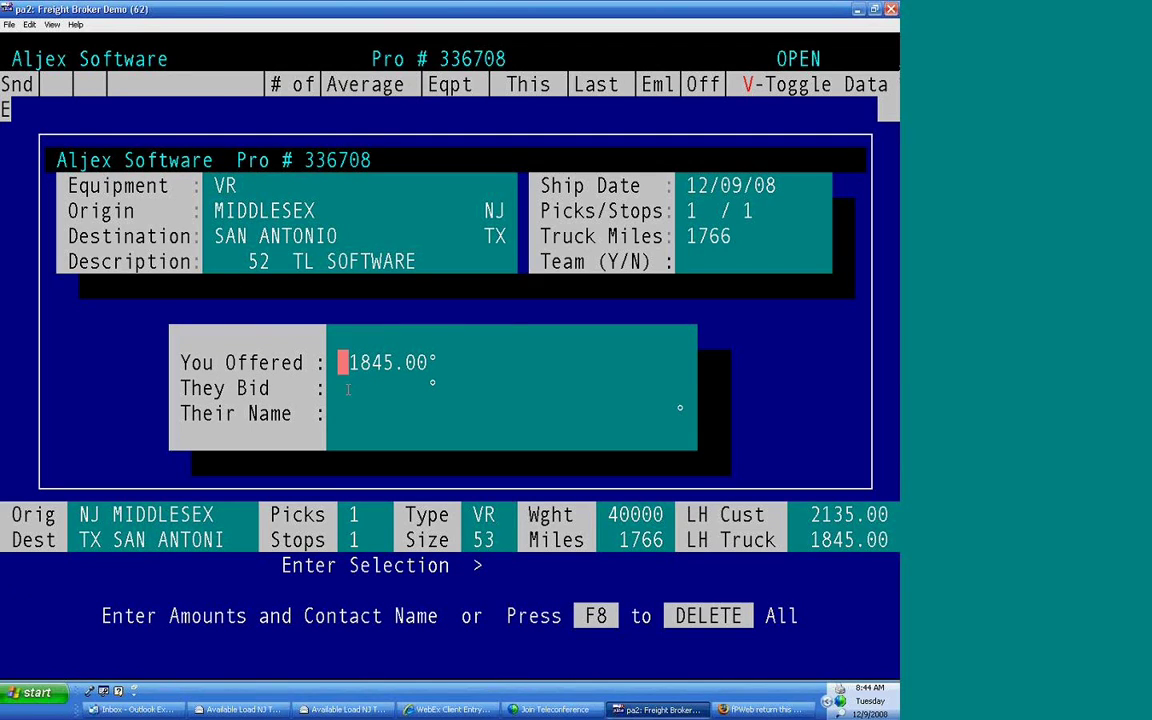
key(Return)
text(1799)
key(Return)
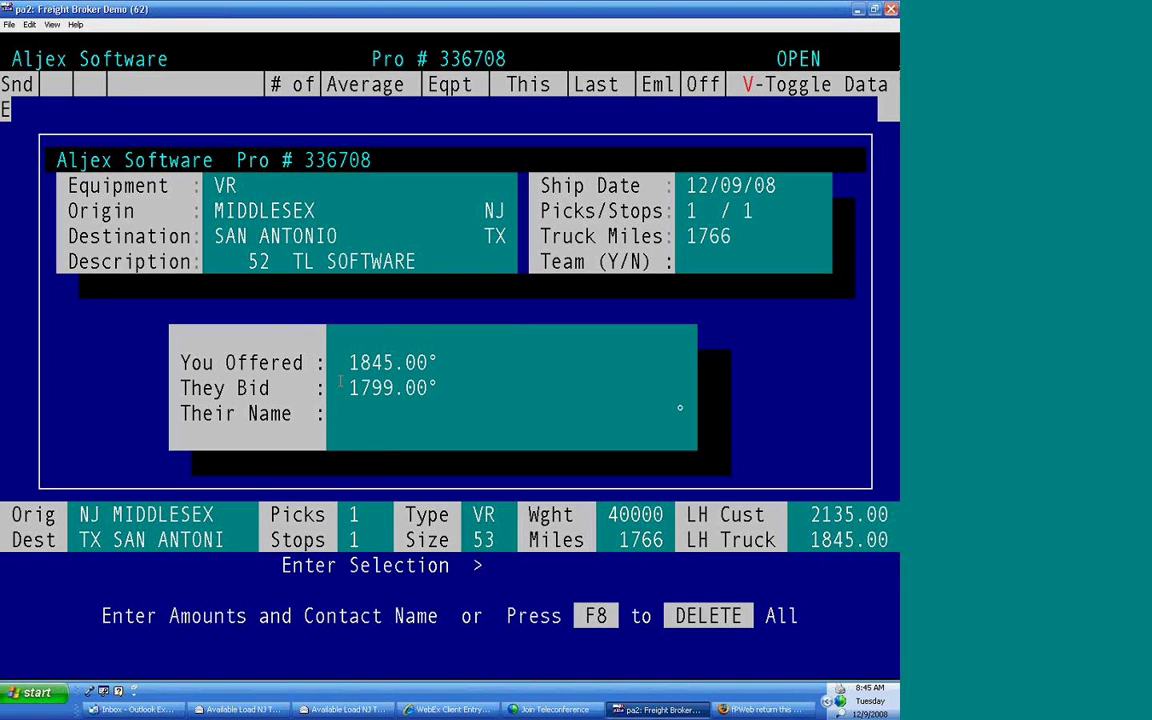
text(paul)
key(Return)
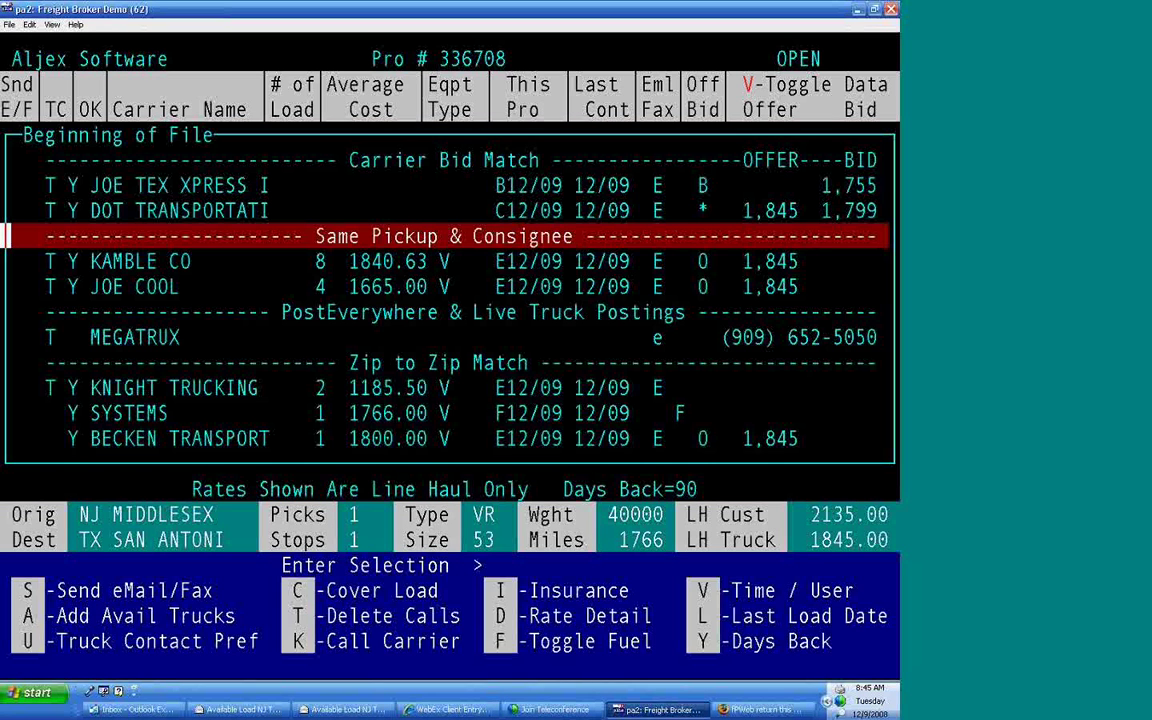
Step: Compare the bids and the contact-method codes of the carriers in the Smart Search list
click(845, 186)
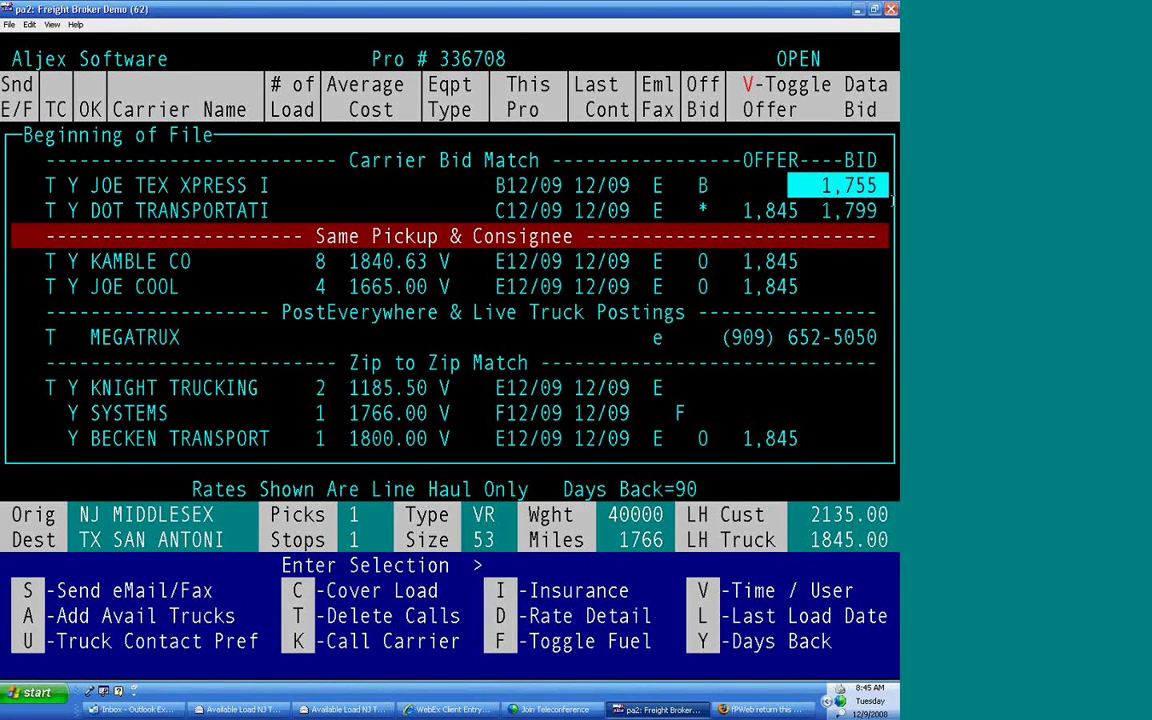
click(850, 211)
drag(461, 211, 572, 203)
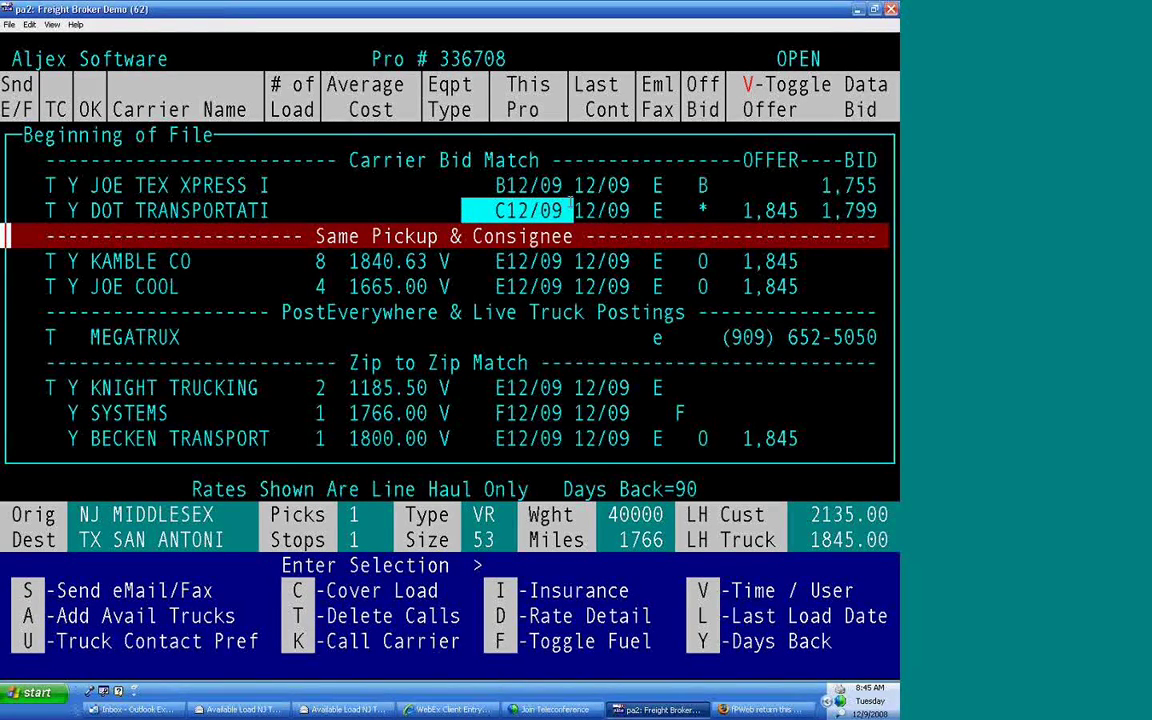
click(486, 205)
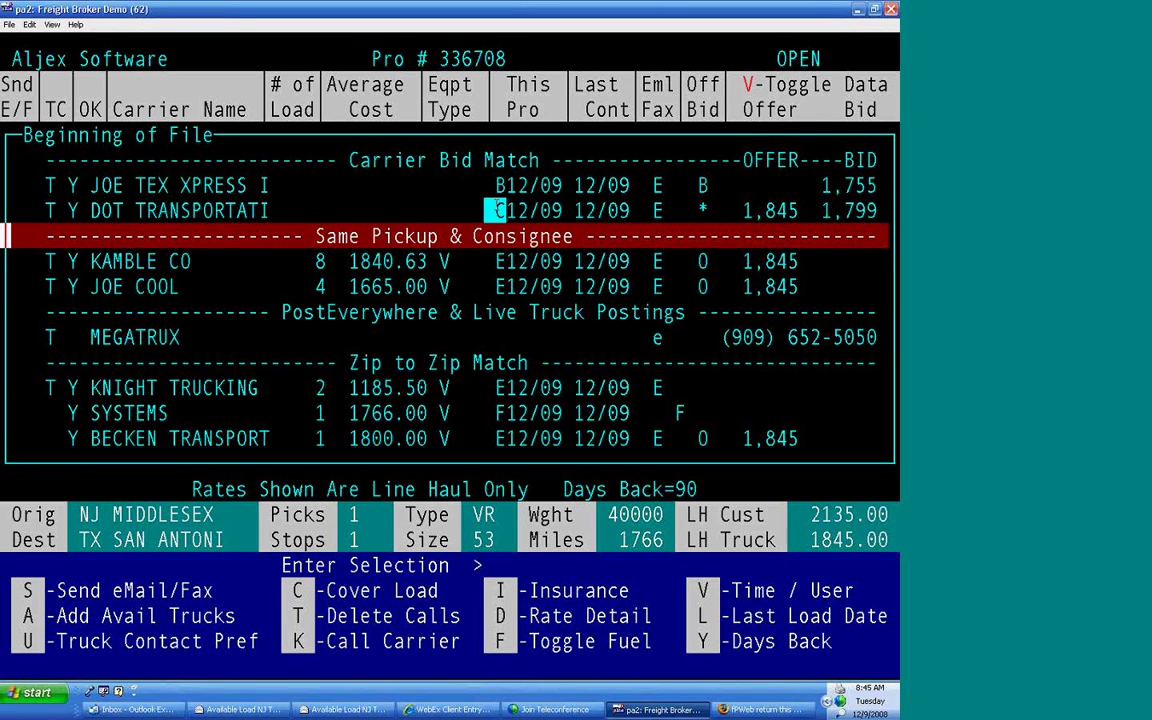
drag(487, 185, 516, 185)
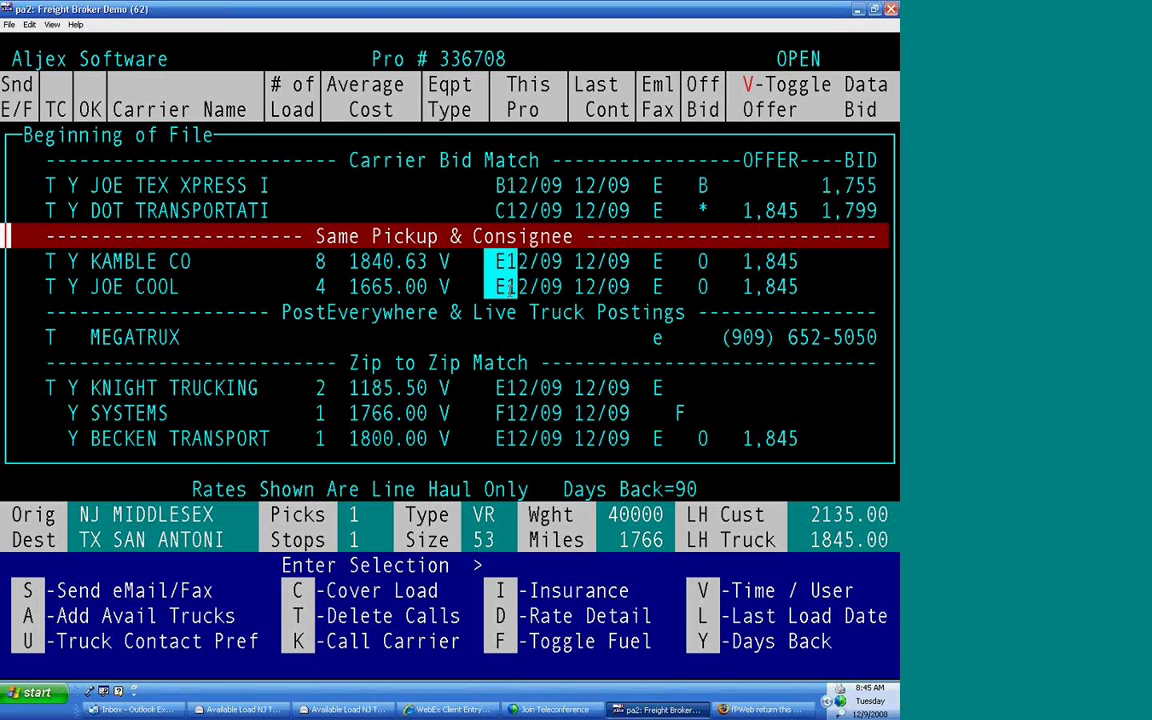
click(462, 412)
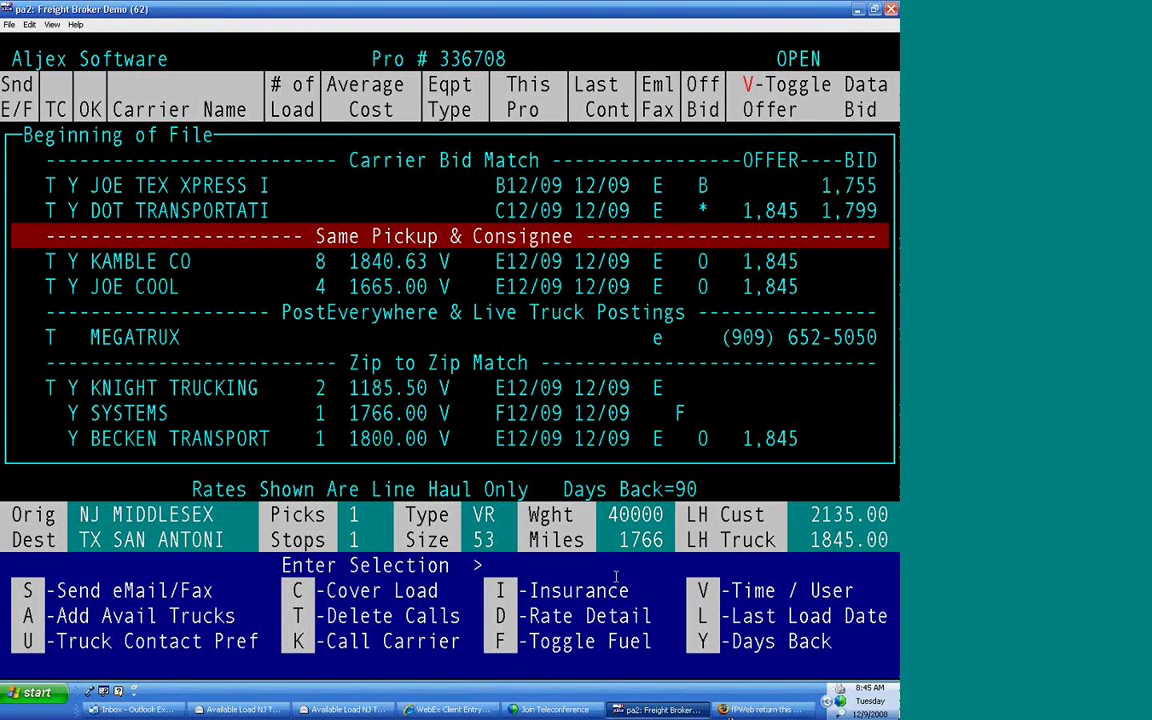
Step: Switch the list's offer and bid data to time and user, and examine the telephone number option
key(v)
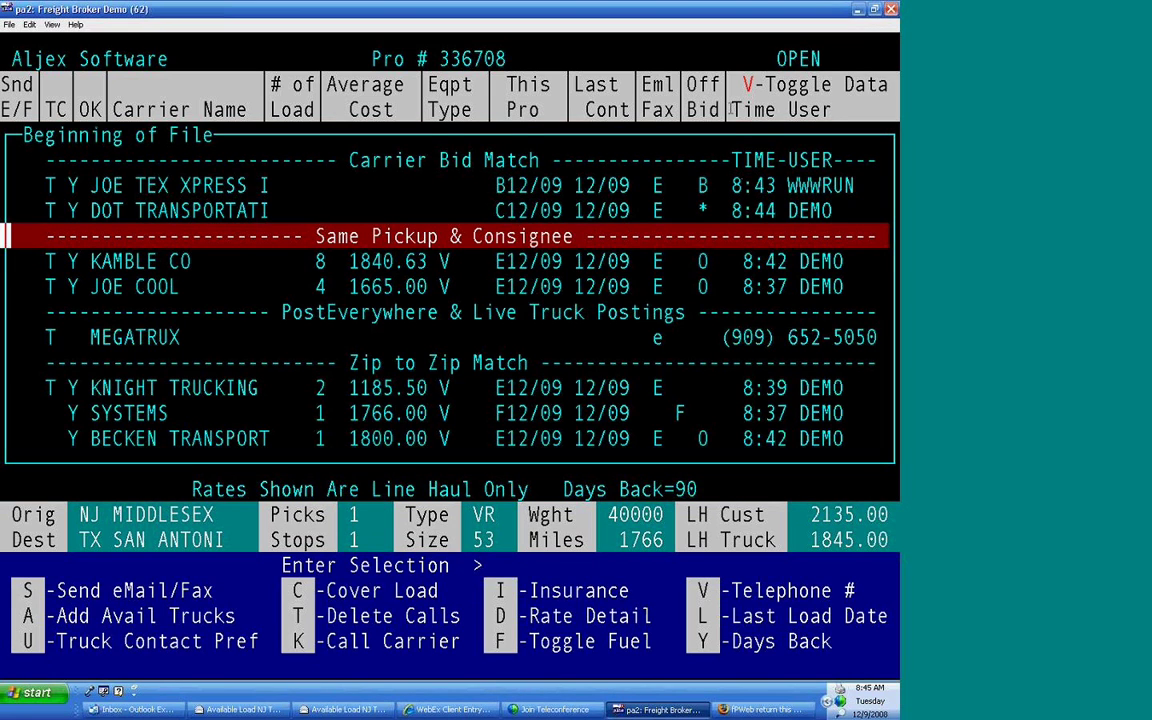
drag(740, 110, 828, 116)
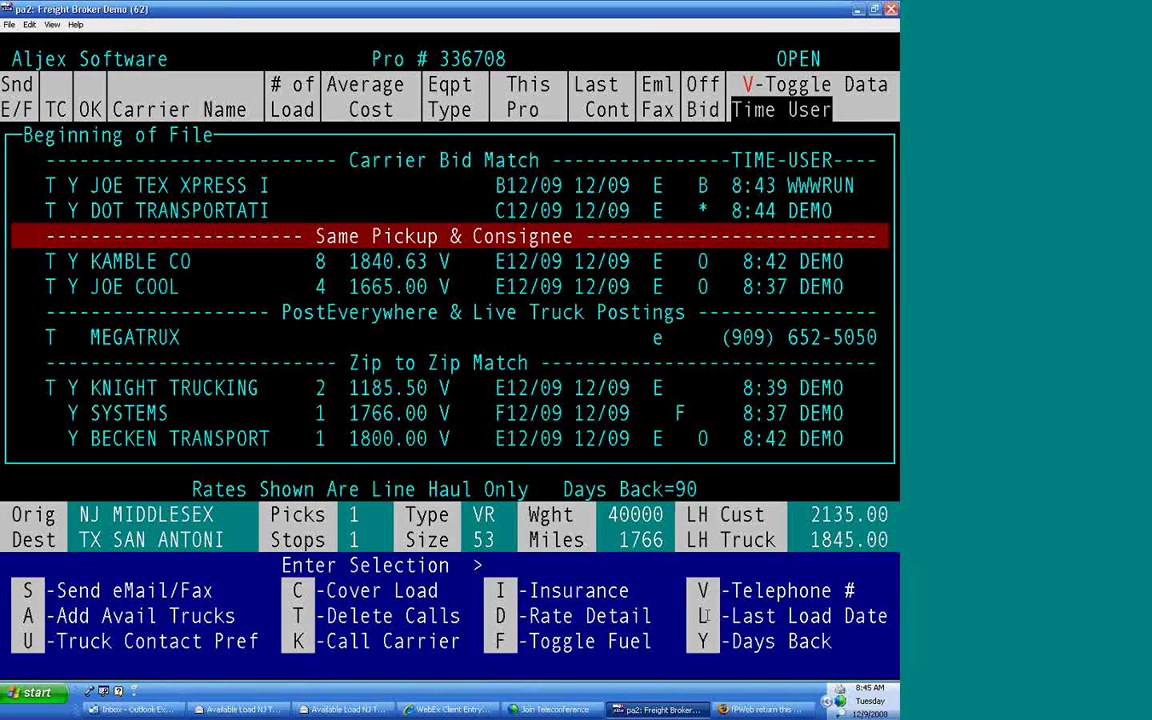
drag(665, 590, 862, 589)
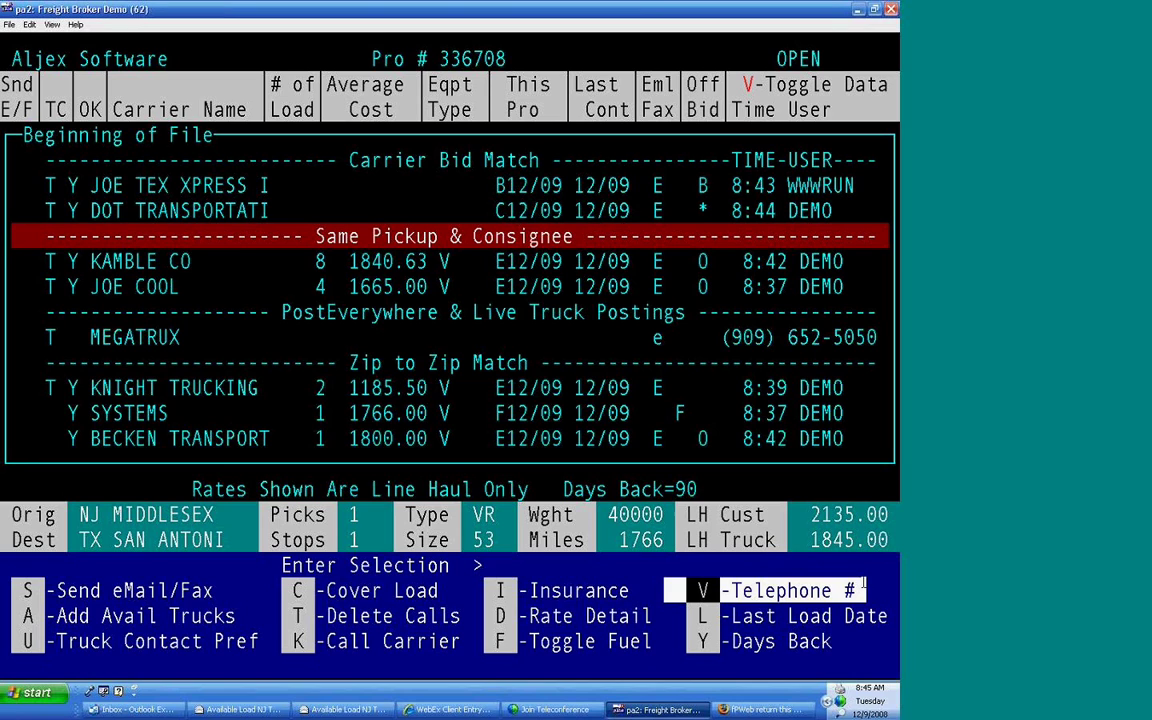
Step: Switch the carrier list's last data column to telephone numbers, and return it to offers and bids
click(646, 592)
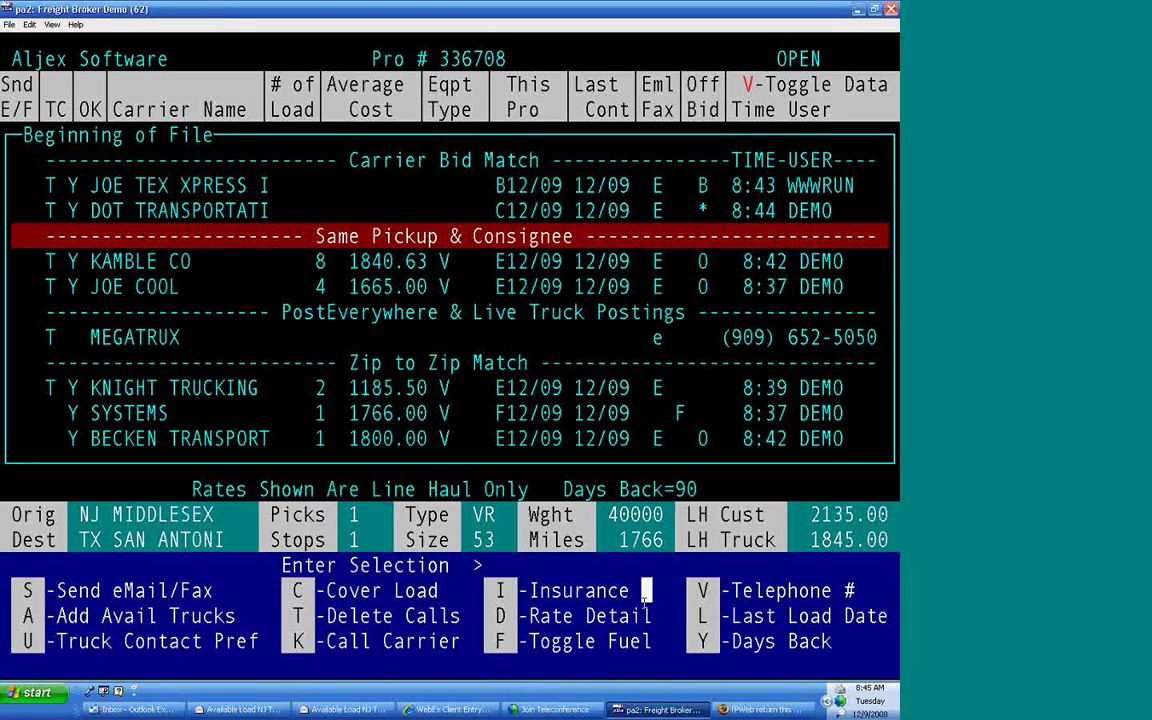
click(535, 542)
key(v)
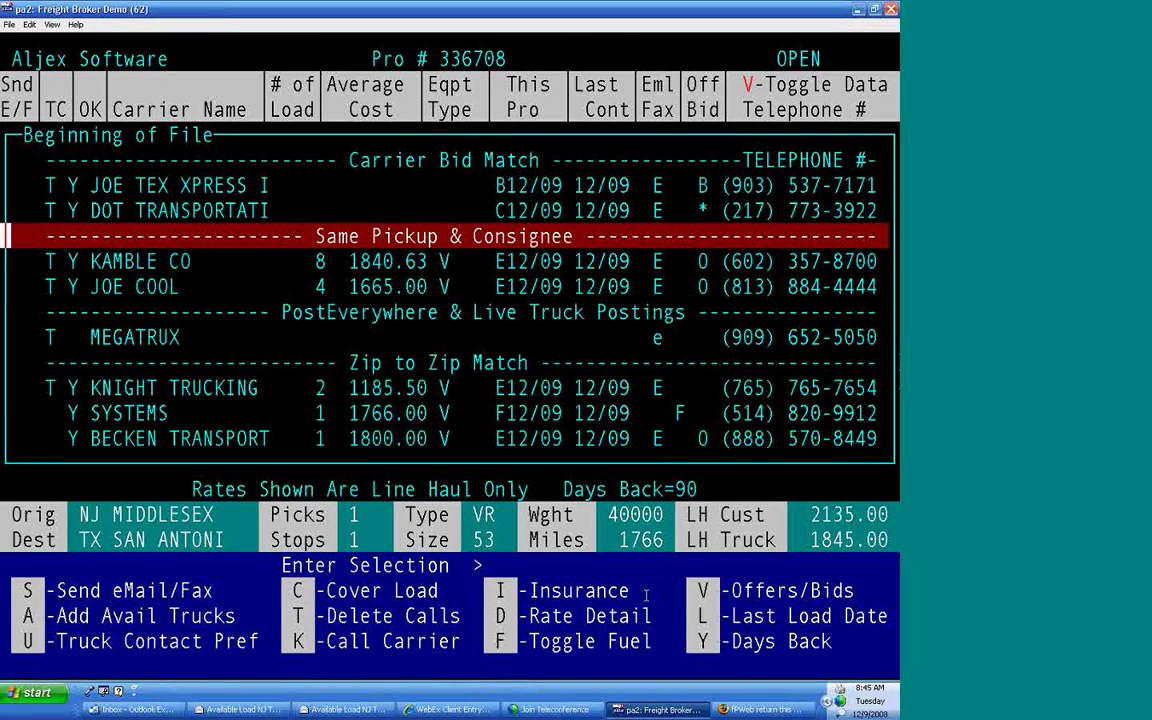
key(v)
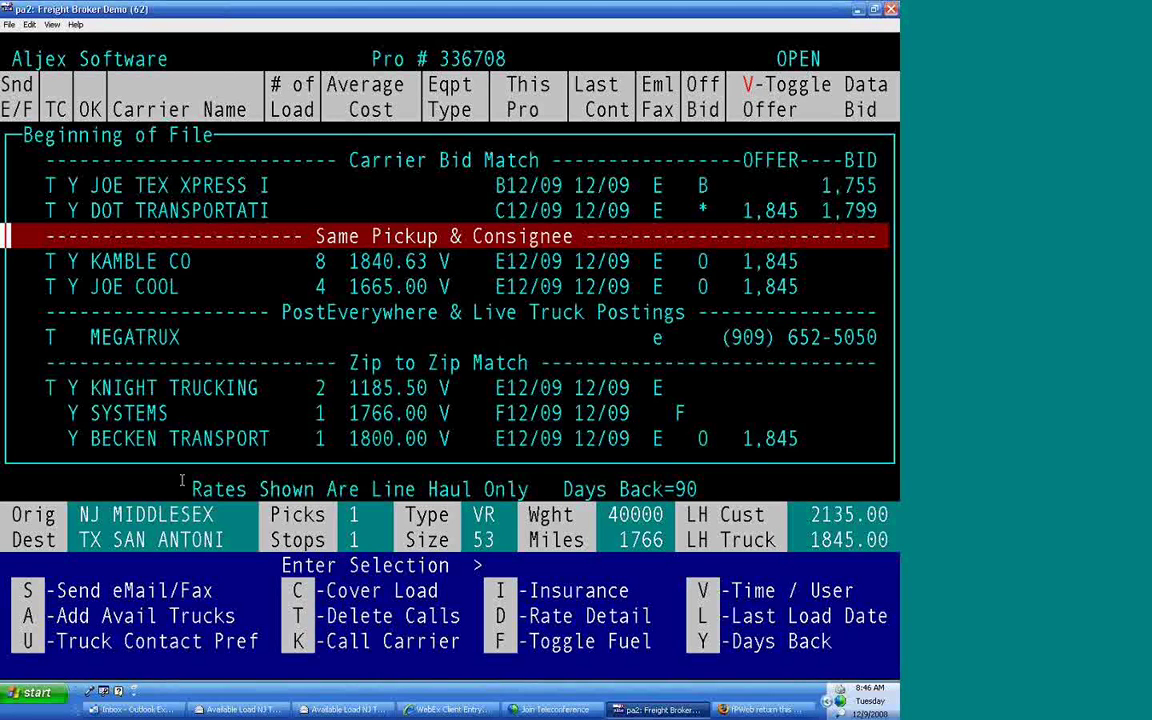
Step: Toggle the carrier rates from line haul only to including fuel surcharge, and examine the average costs and rate note
drag(183, 482, 701, 489)
right_click(701, 489)
drag(672, 641, 477, 641)
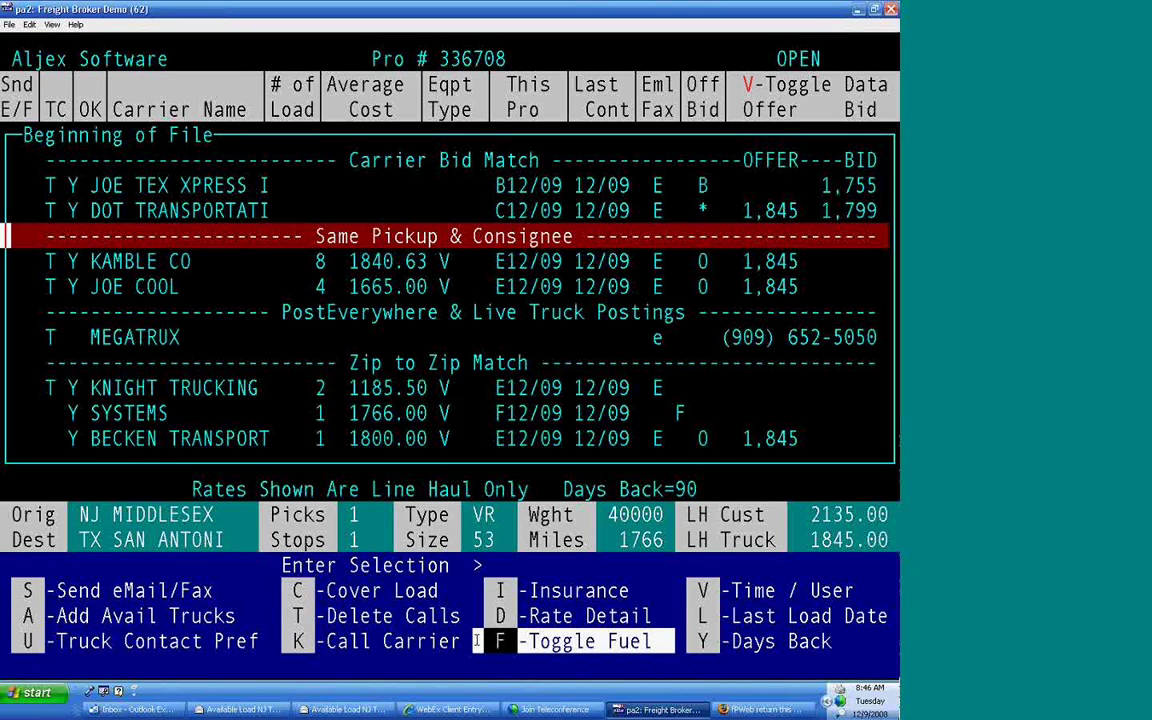
right_click(578, 592)
key(f)
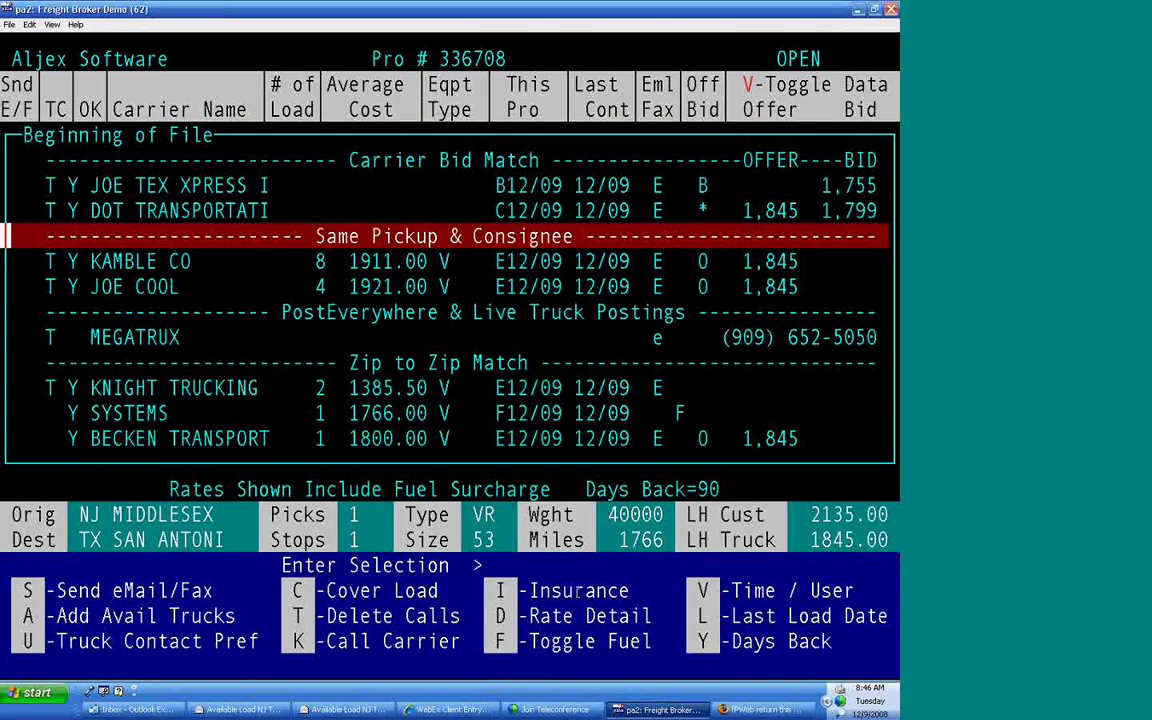
drag(326, 80, 393, 295)
click(265, 285)
drag(138, 489, 563, 491)
click(566, 486)
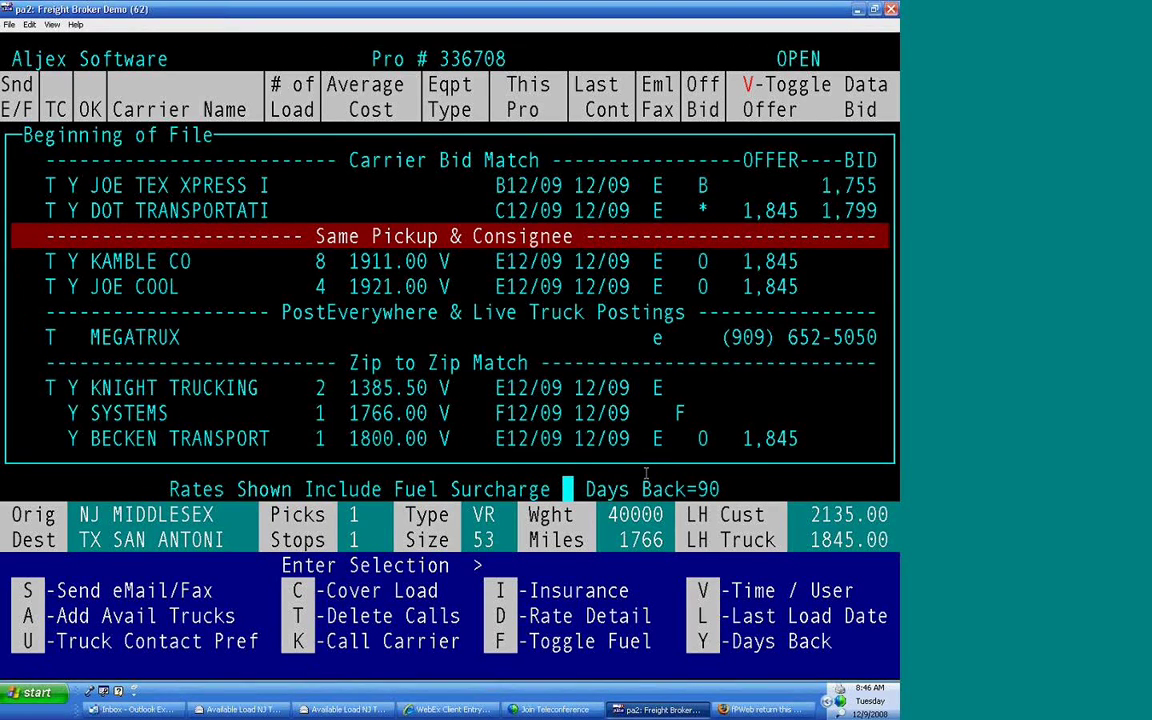
Step: Set the number of days the carrier search goes back to 60 and rerun the search
drag(664, 629, 897, 668)
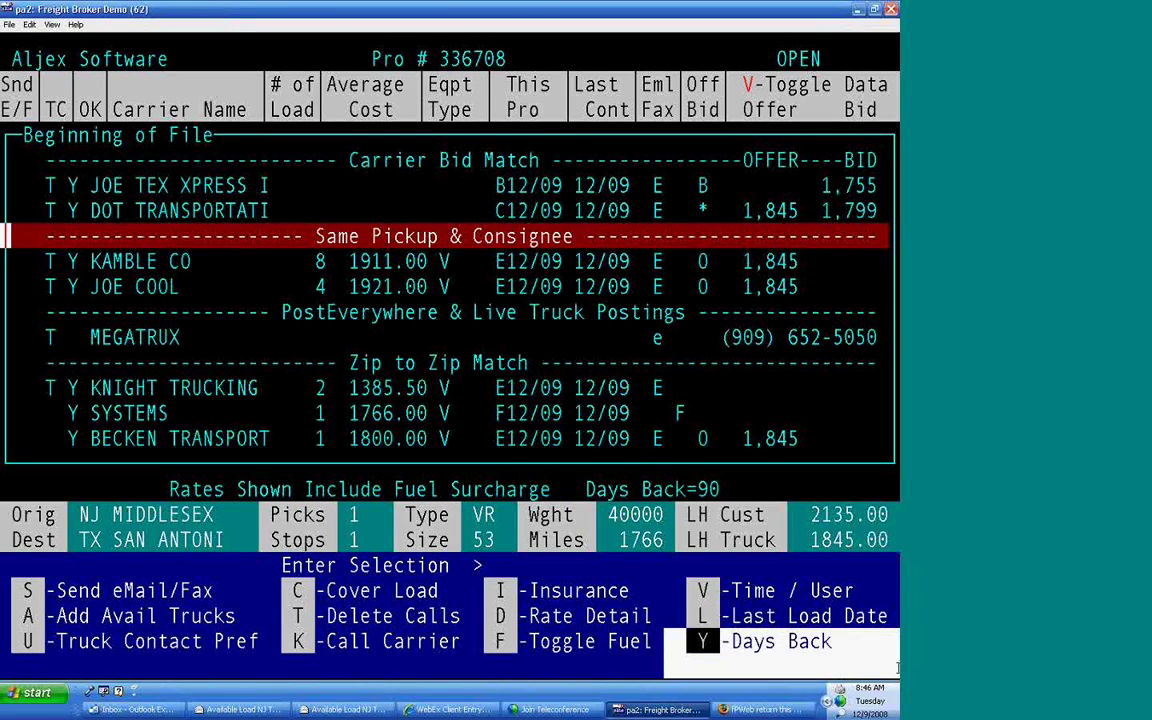
drag(563, 486, 737, 482)
click(738, 482)
key(y)
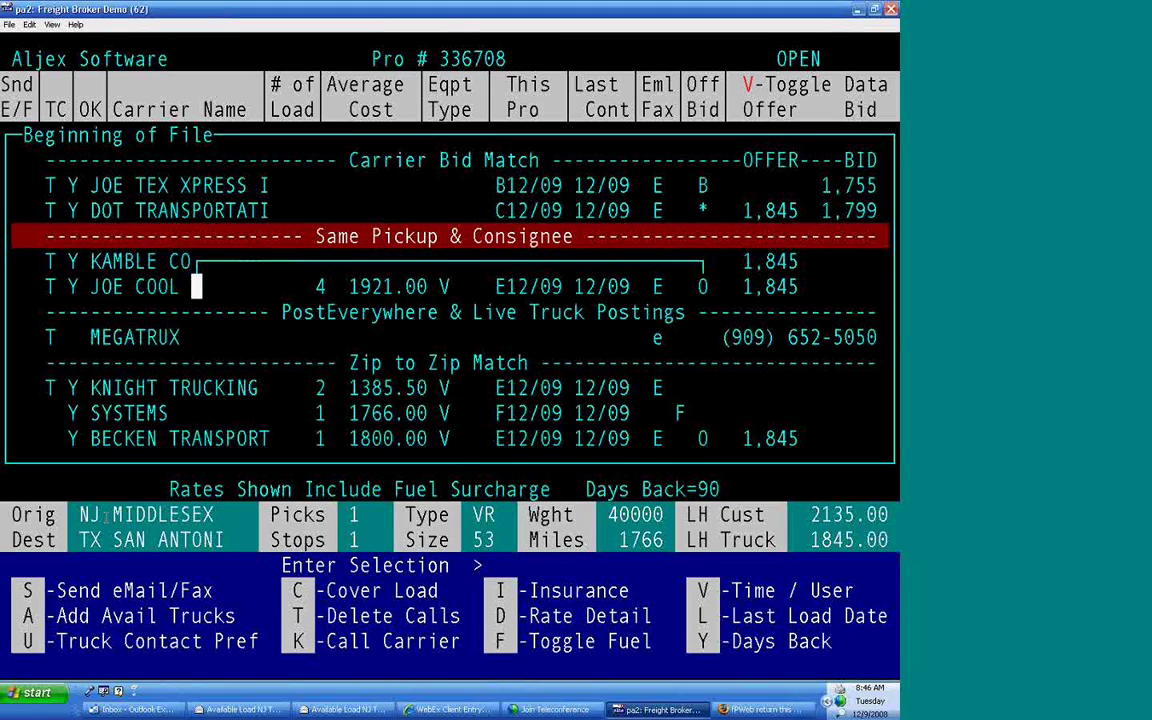
text(60)
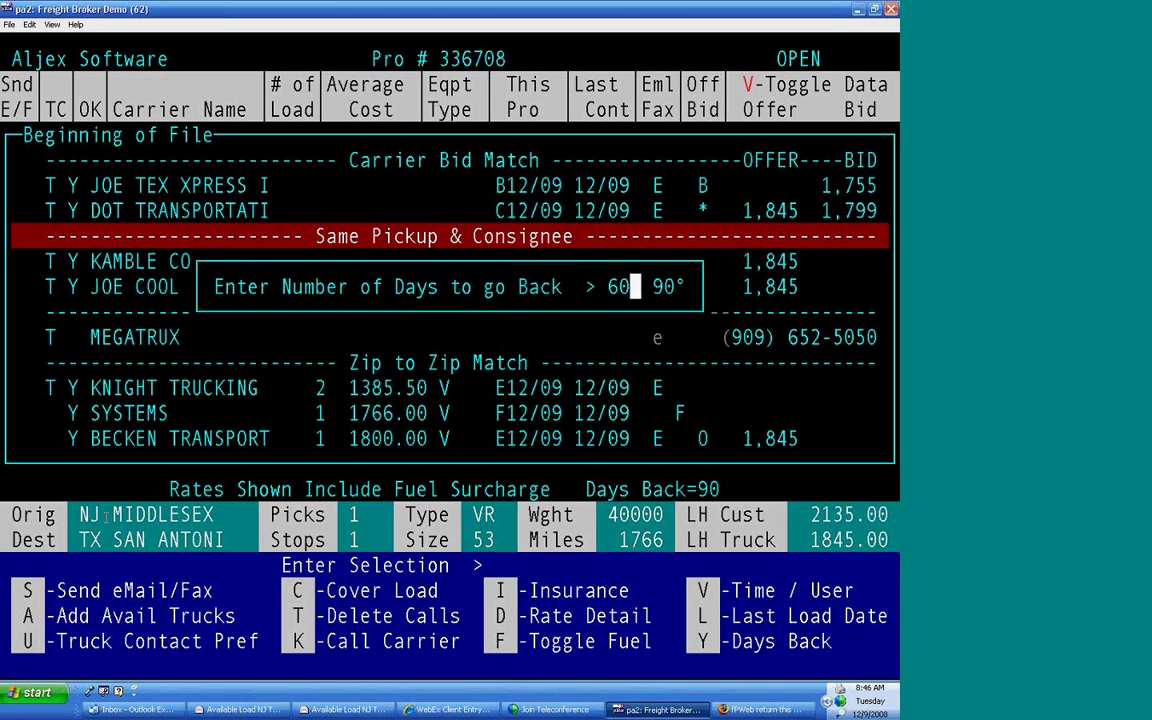
key(Return)
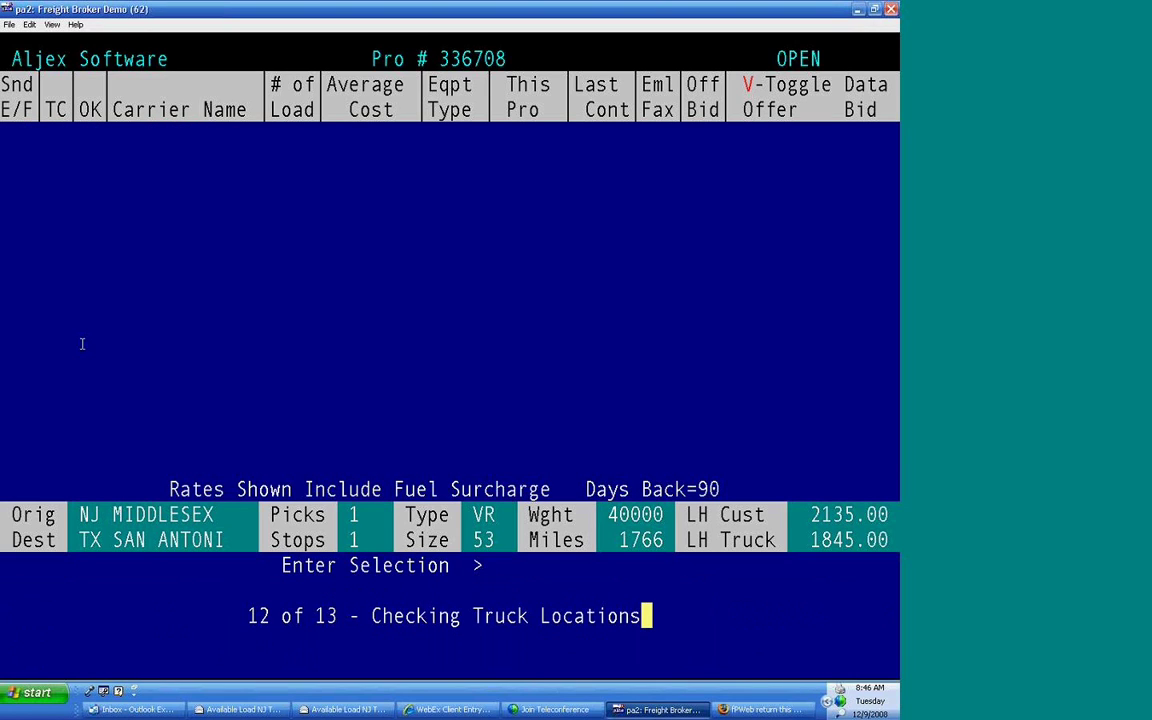